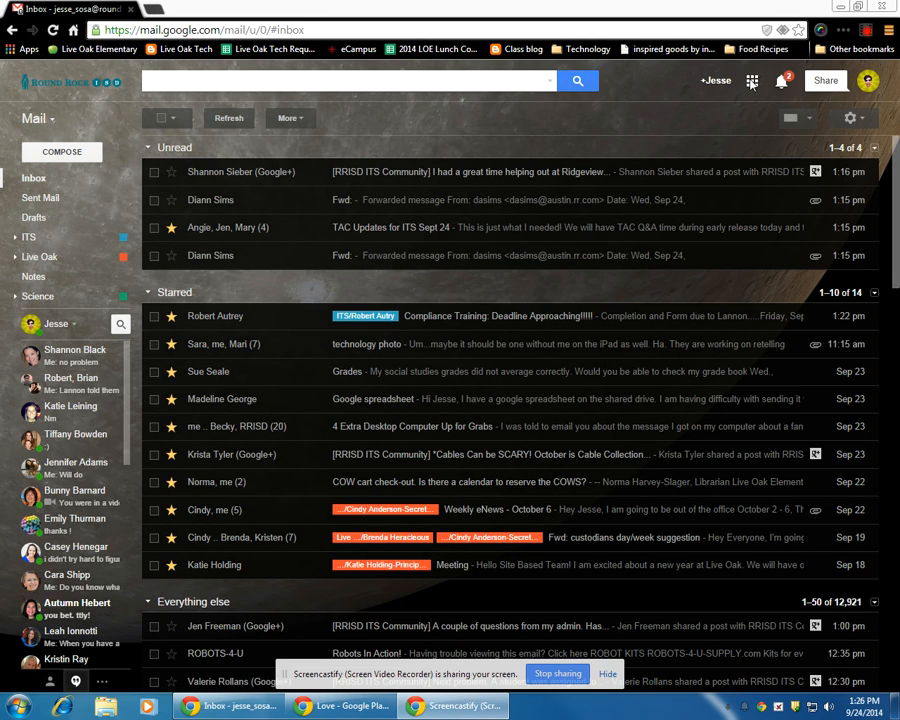
- Switch to Google Calendar and create a new event titled with the reserving teacher's last name
{"action": "left_click", "coordinate": [752, 84]}
{"action": "left_click", "coordinate": [766, 220]}
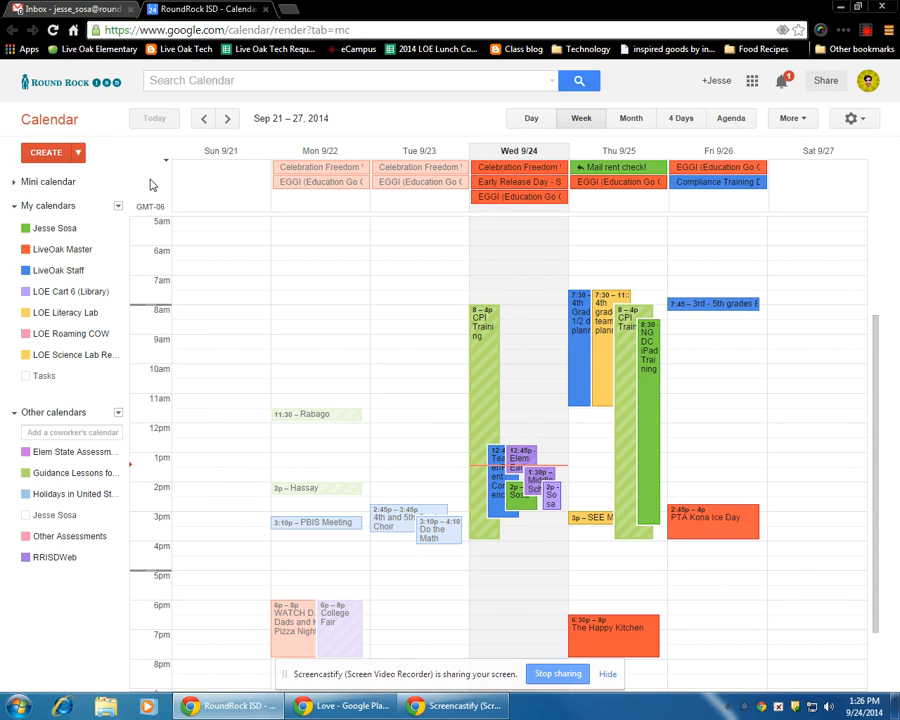
{"action": "left_click", "coordinate": [46, 152]}
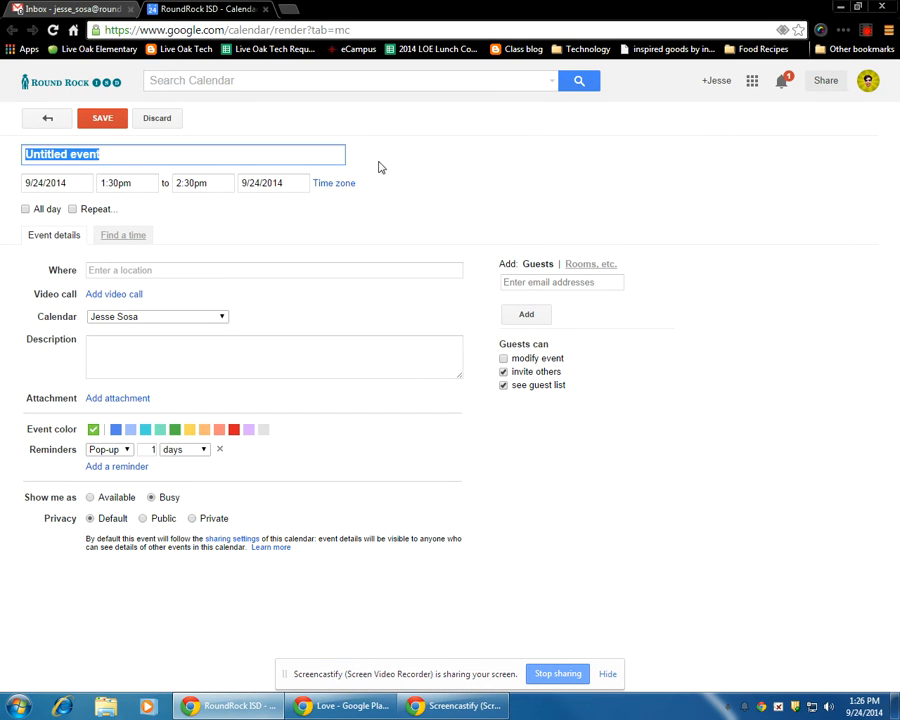
{"action": "type", "text": "Sosa"}
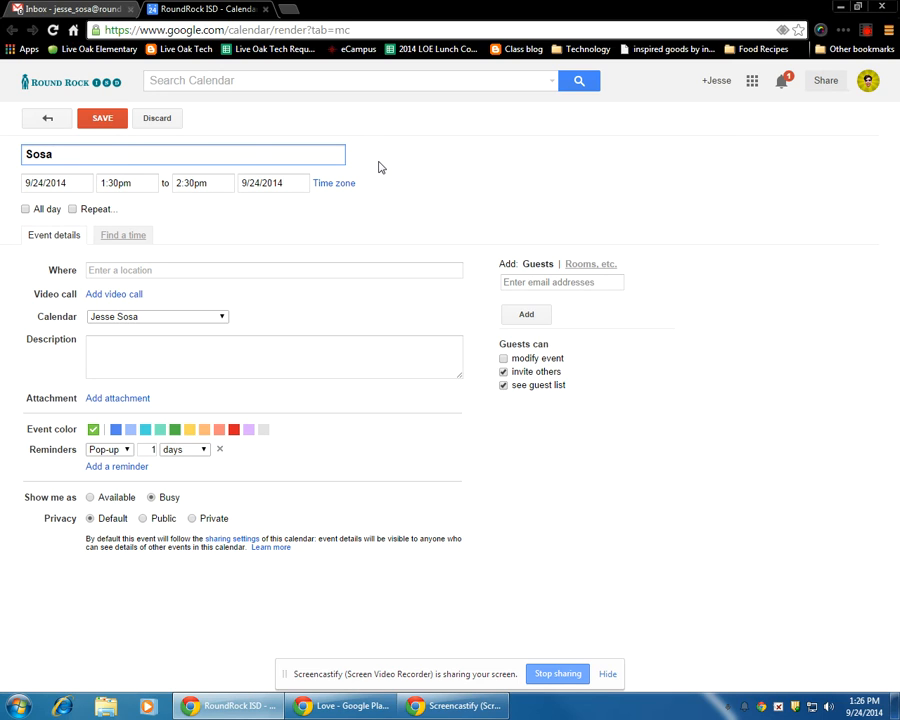
- Set the new event's location to Library
{"action": "left_click", "coordinate": [124, 272]}
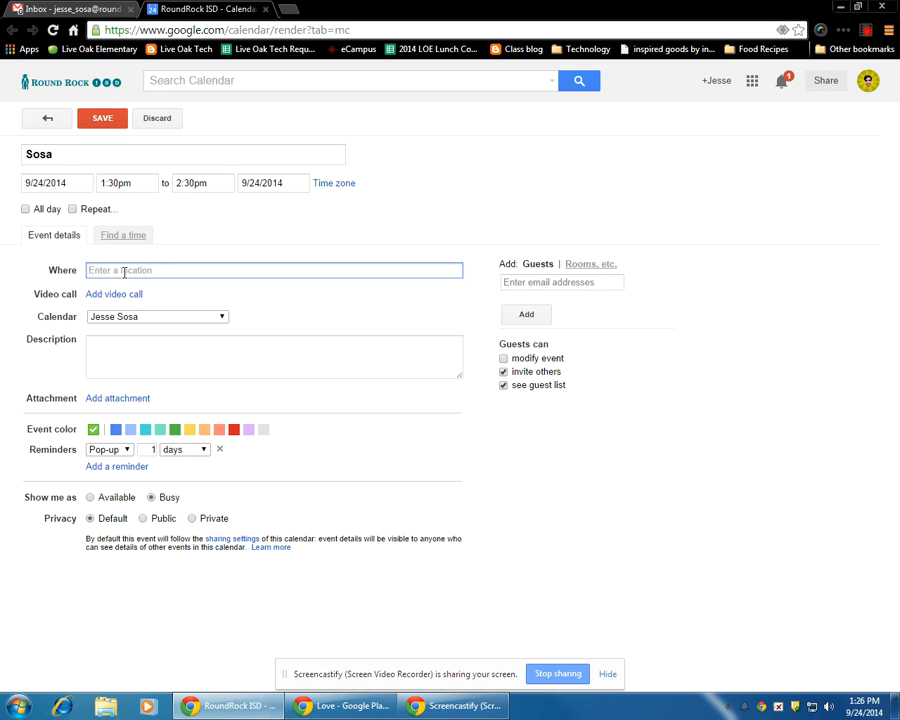
{"action": "type", "text": "Library"}
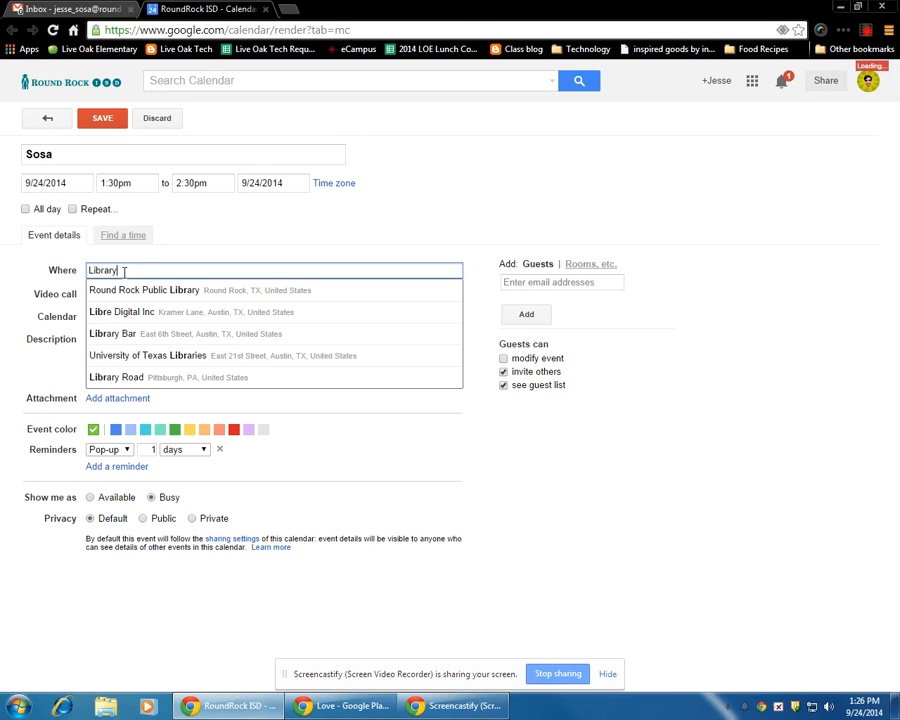
{"action": "left_click", "coordinate": [190, 256]}
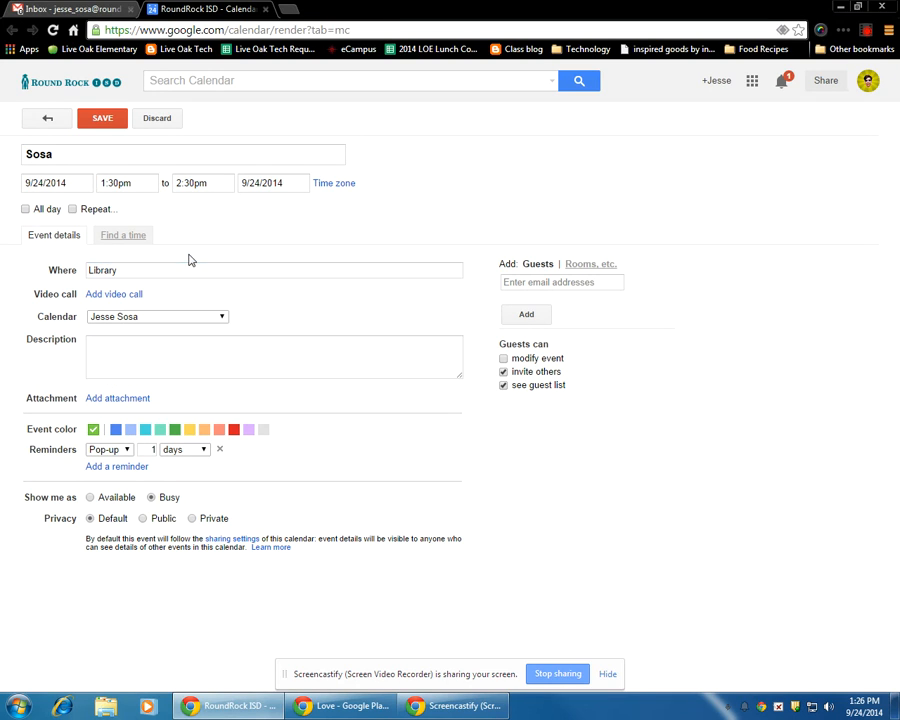
- Enter "Multiplication Activity" as the event description and assign the event to the LOE Cart 6 (Library) calendar
{"action": "left_click", "coordinate": [131, 343]}
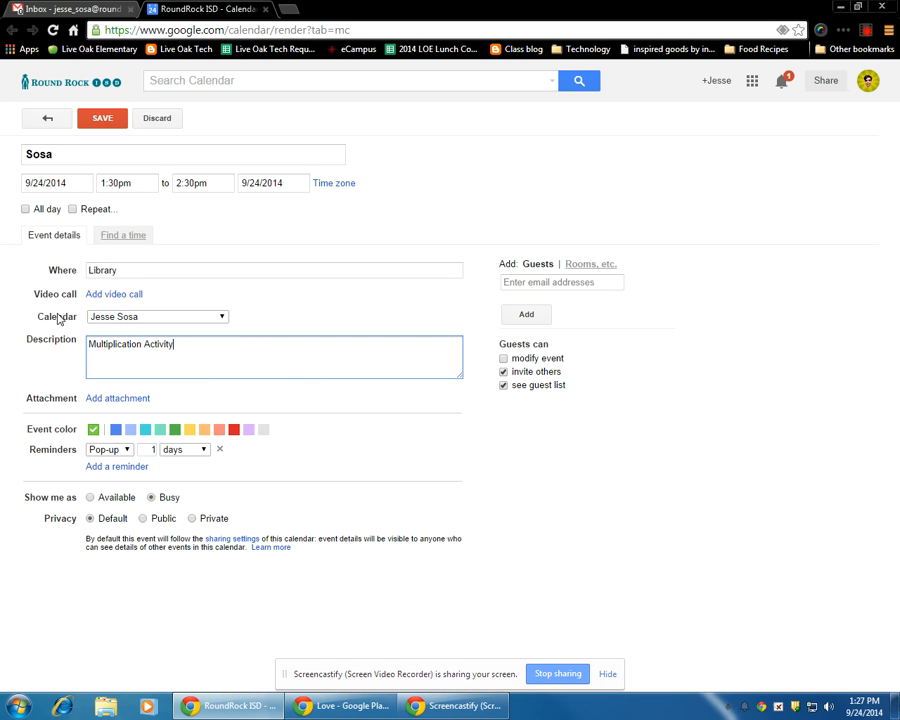
{"action": "left_click", "coordinate": [222, 318]}
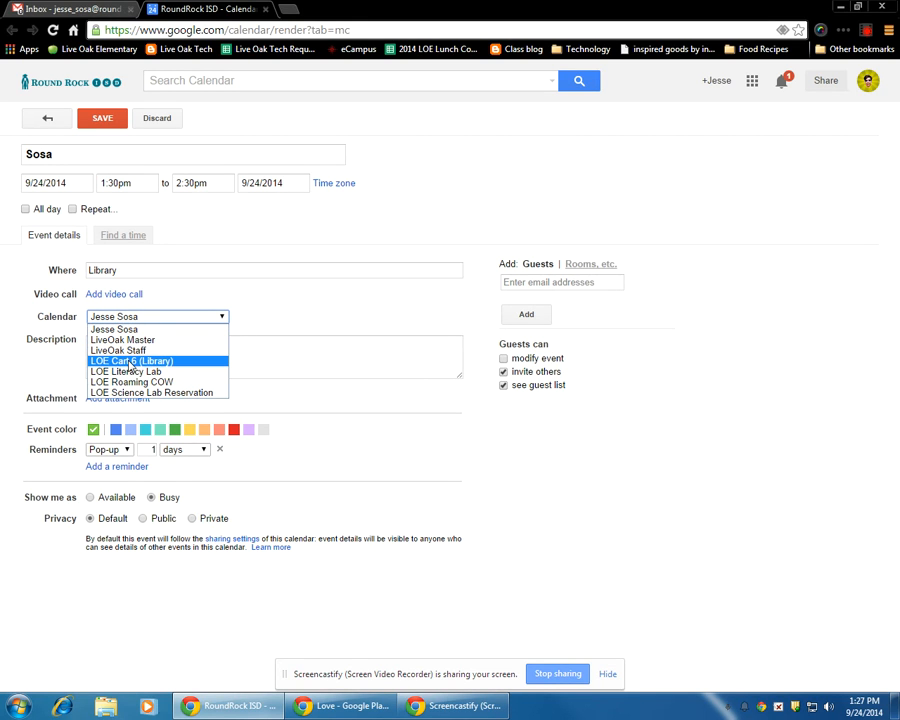
{"action": "left_click", "coordinate": [130, 362]}
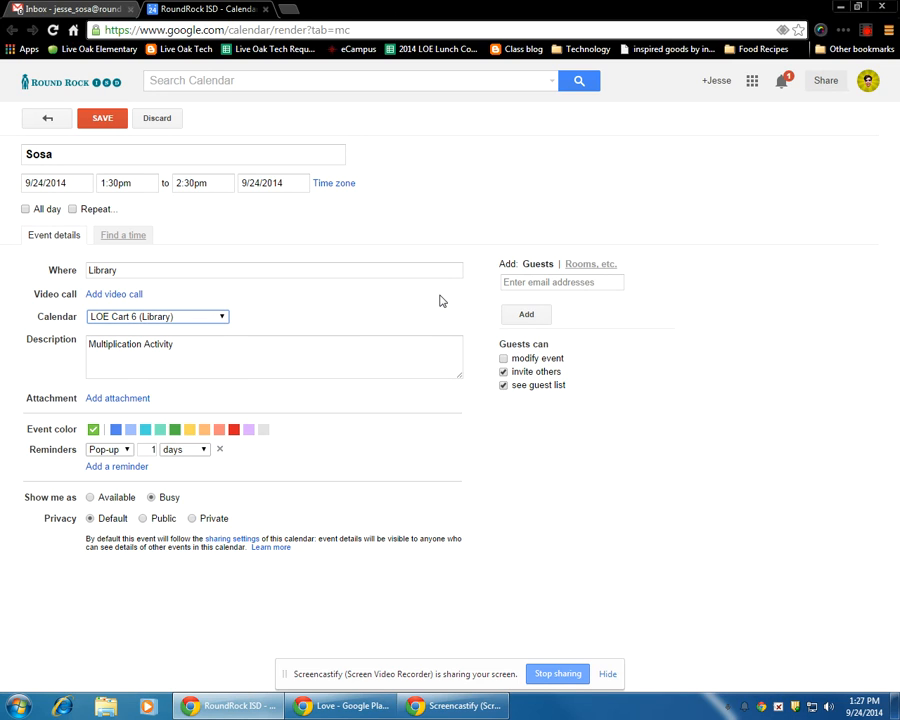
- Search the guest suggestions by first name and add the matching district contact as a guest to the event
{"action": "left_click", "coordinate": [507, 282]}
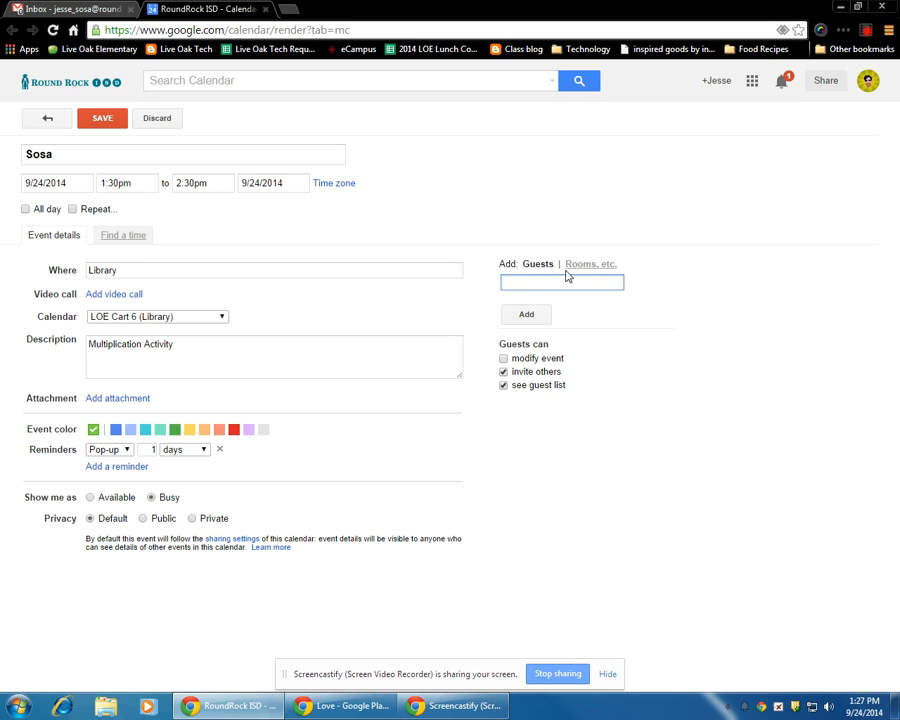
{"action": "type", "text": "Jesse"}
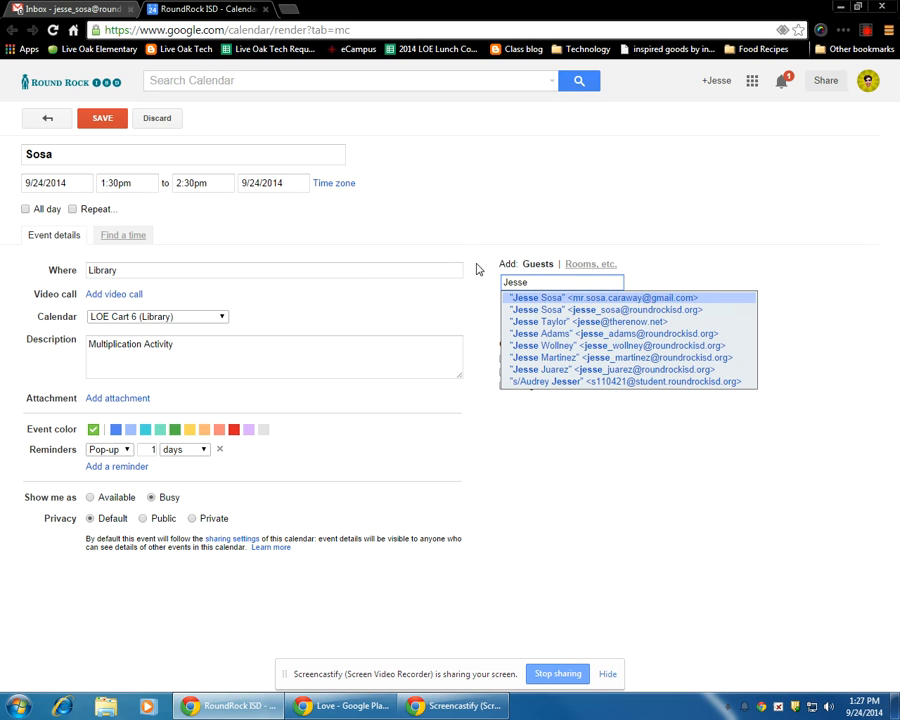
{"action": "left_click", "coordinate": [557, 311]}
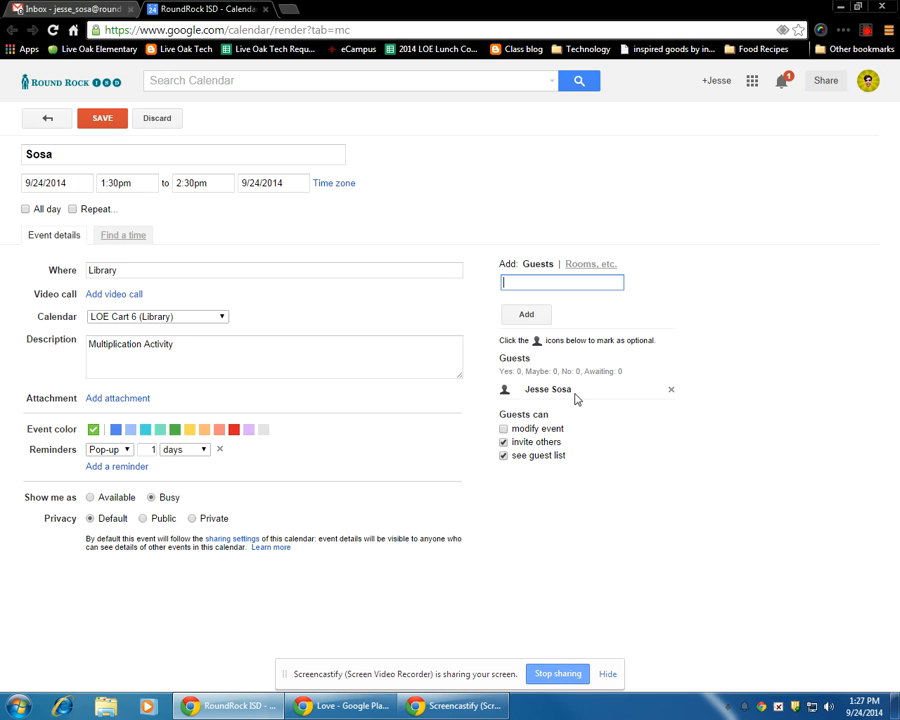
- Set the event's date to 9/30/2014 and its start time to 11:30am, keeping the one-hour duration
{"action": "left_click", "coordinate": [67, 183]}
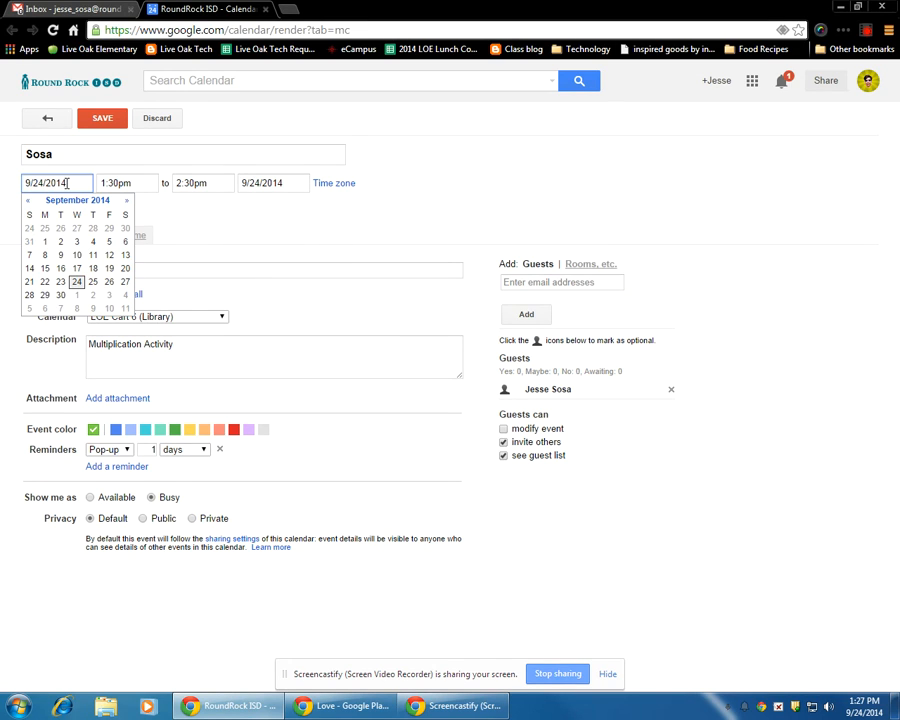
{"action": "left_click", "coordinate": [61, 297]}
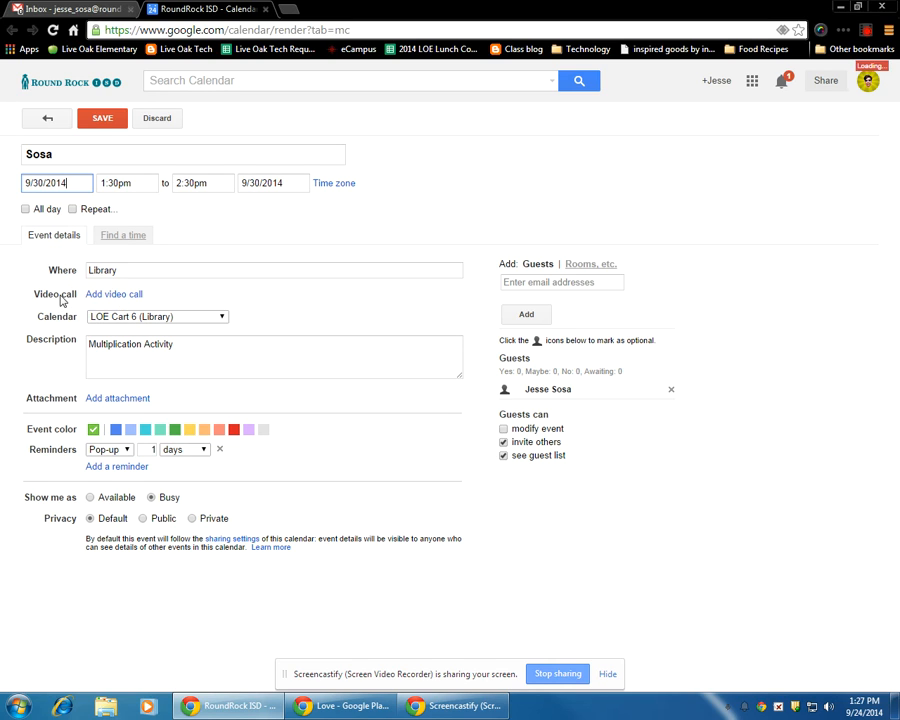
{"action": "left_click", "coordinate": [103, 182]}
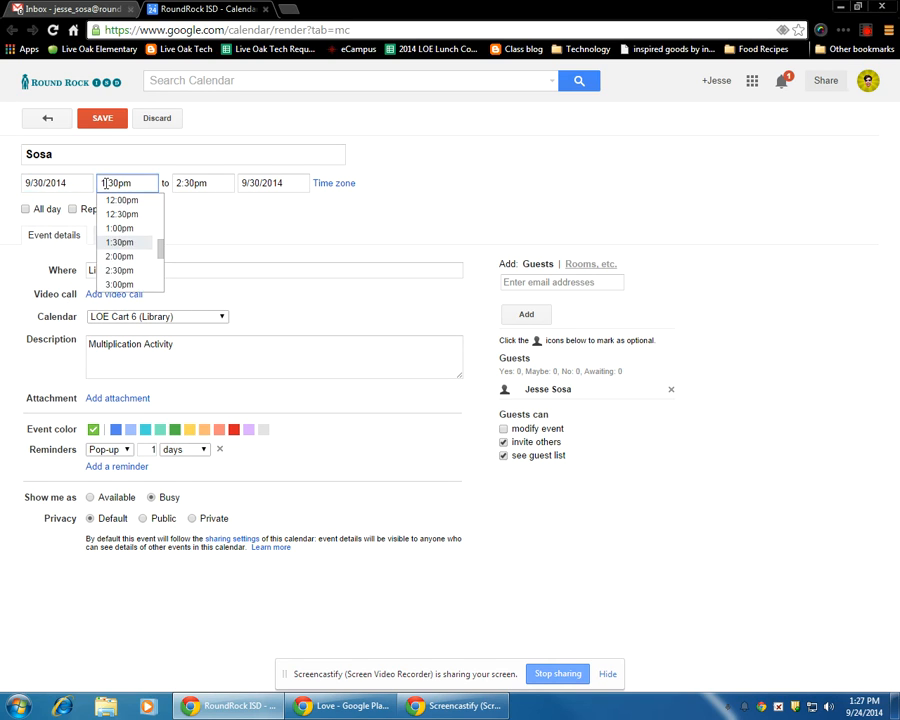
{"action": "left_click", "coordinate": [103, 181]}
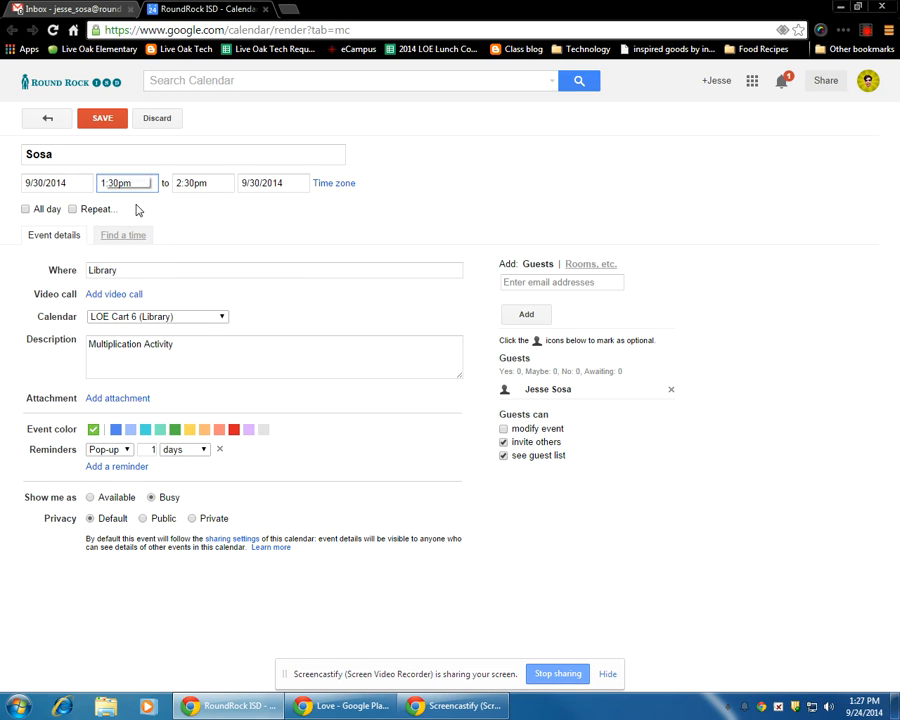
{"action": "type", "text": "1"}
{"action": "left_click", "coordinate": [139, 183]}
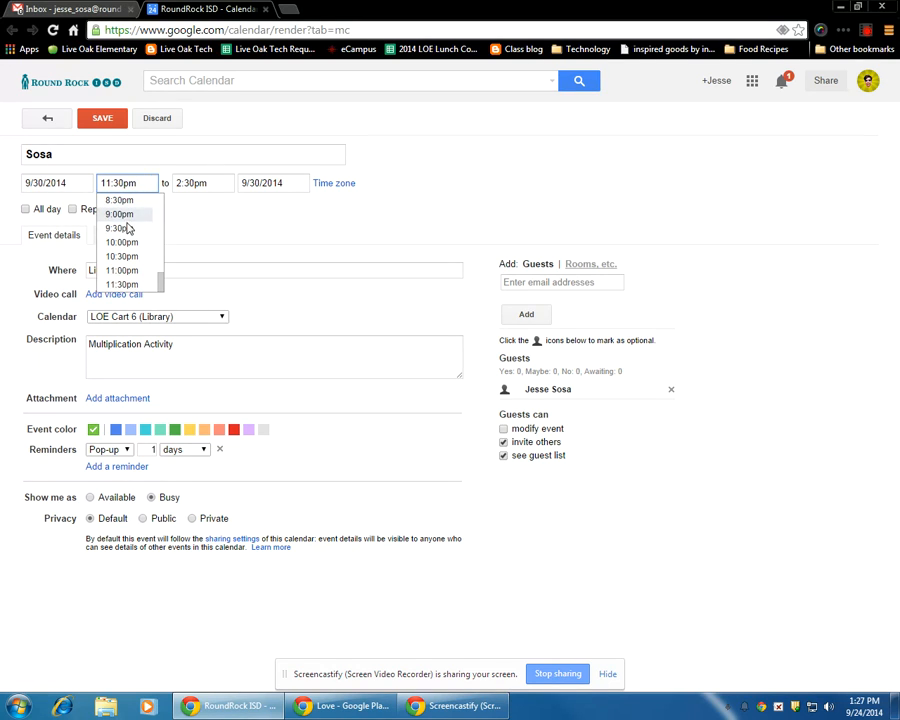
{"action": "key", "text": "BackSpace"}
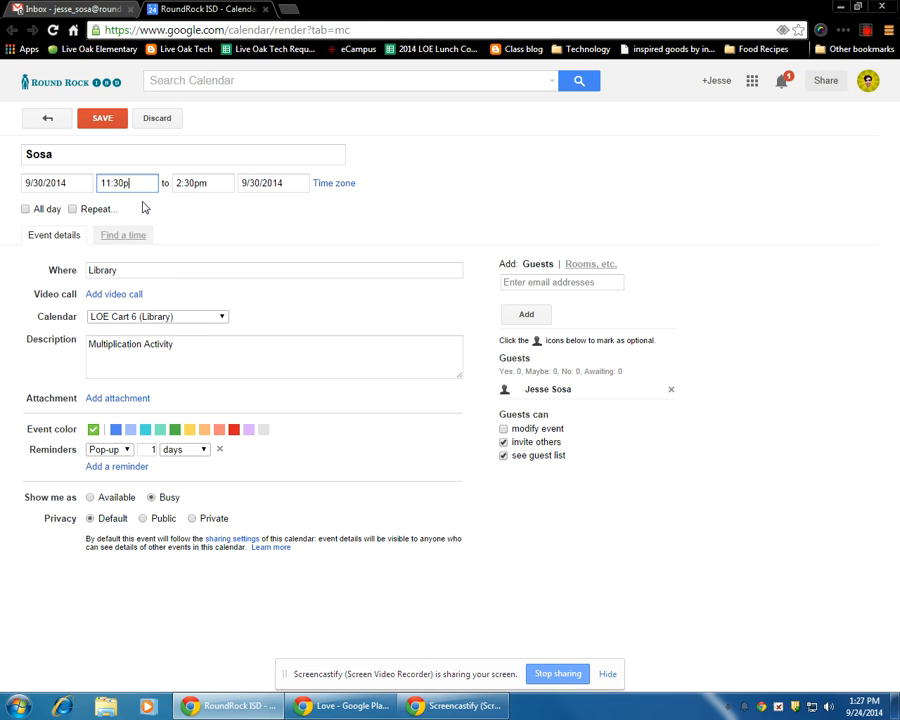
{"action": "left_click", "coordinate": [247, 219]}
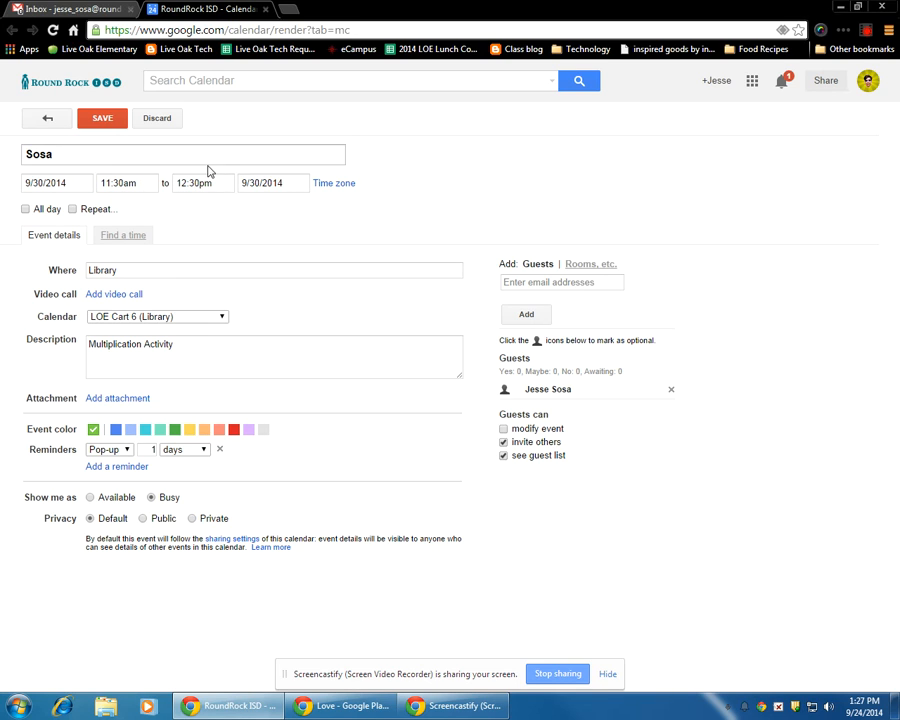
{"action": "left_click", "coordinate": [211, 185]}
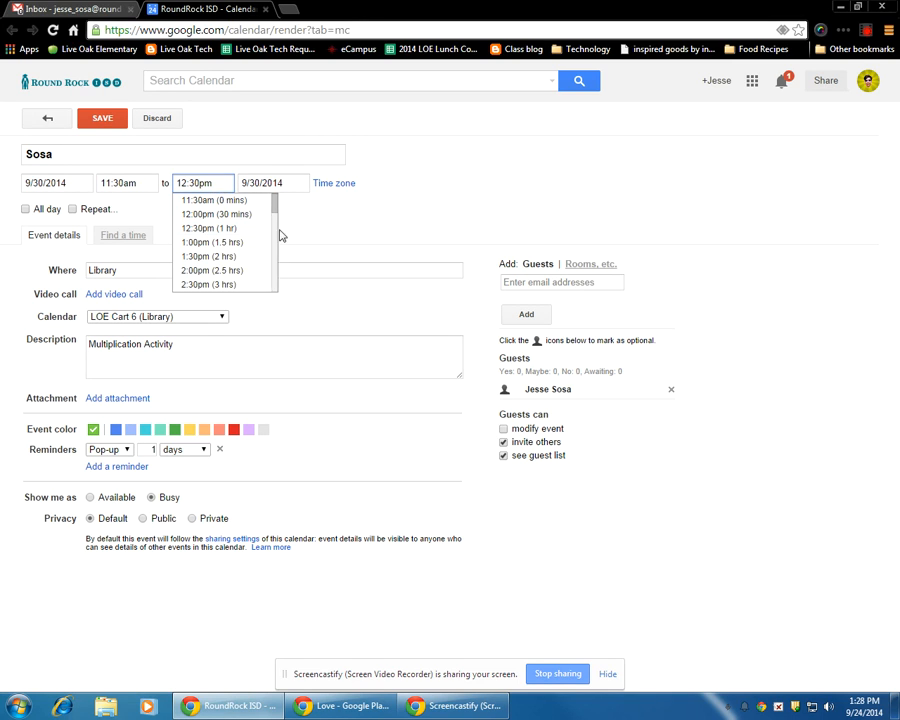
{"action": "left_click", "coordinate": [311, 225]}
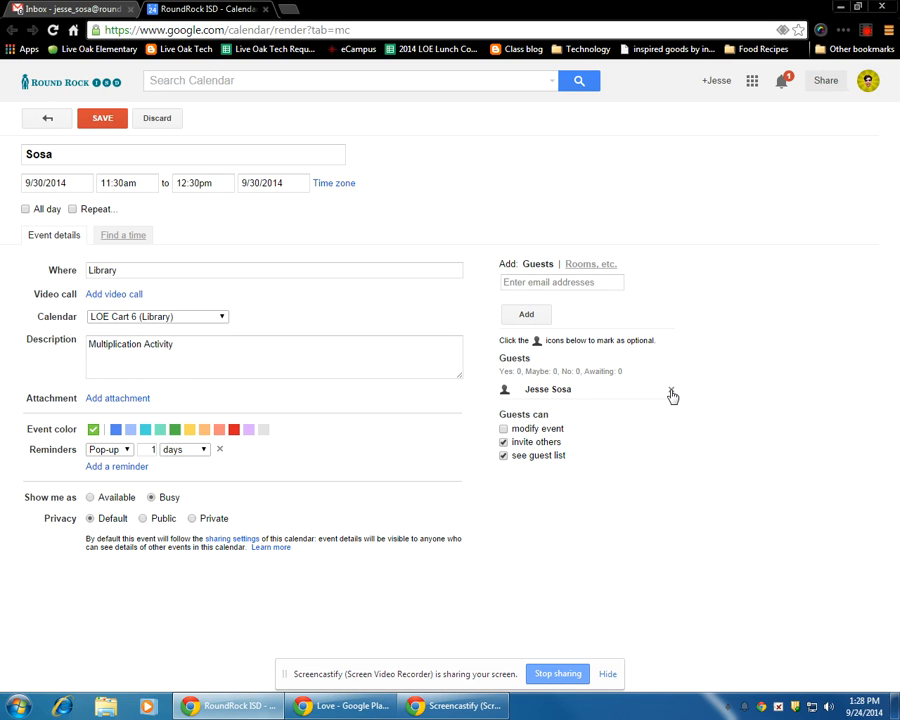
- Remove the added guest from the event
{"action": "left_click", "coordinate": [671, 392]}
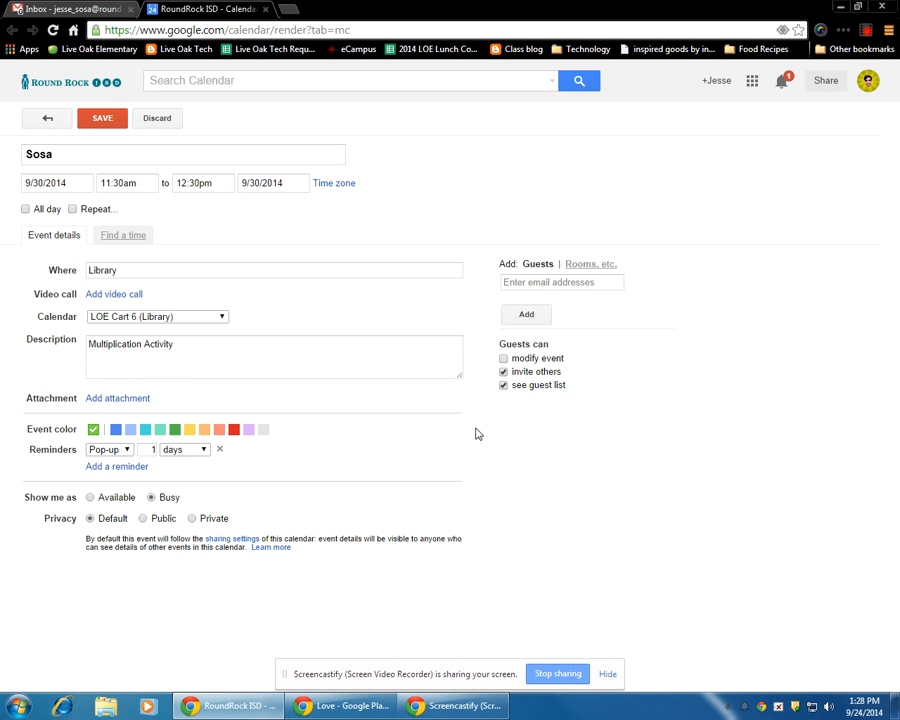
- Set the event's privacy to Public and save the event
{"action": "left_click", "coordinate": [163, 519]}
{"action": "left_click", "coordinate": [90, 519]}
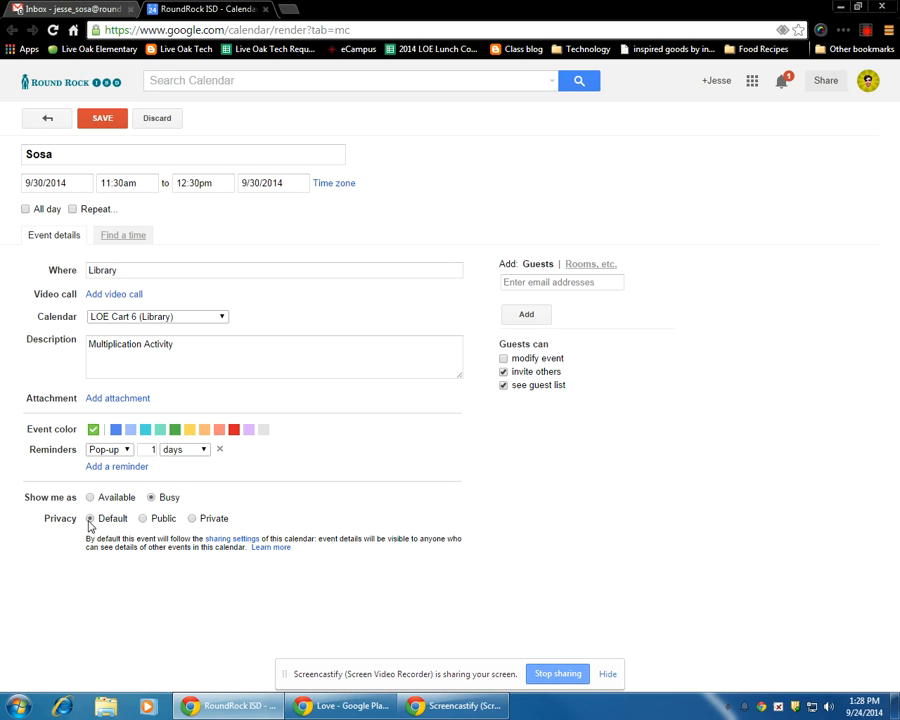
{"action": "left_click", "coordinate": [143, 519]}
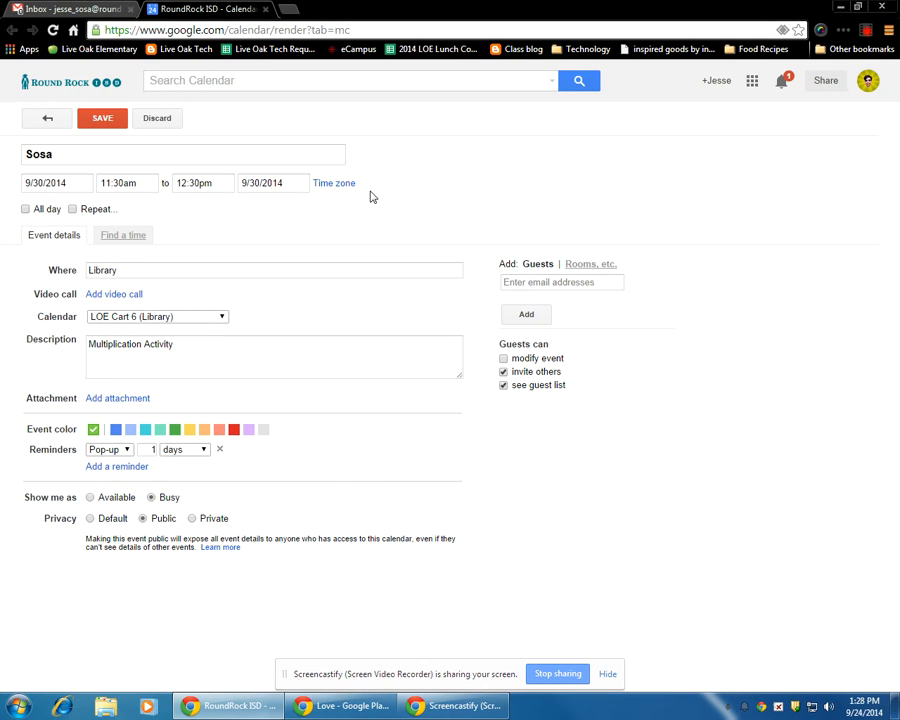
{"action": "left_click", "coordinate": [104, 120]}
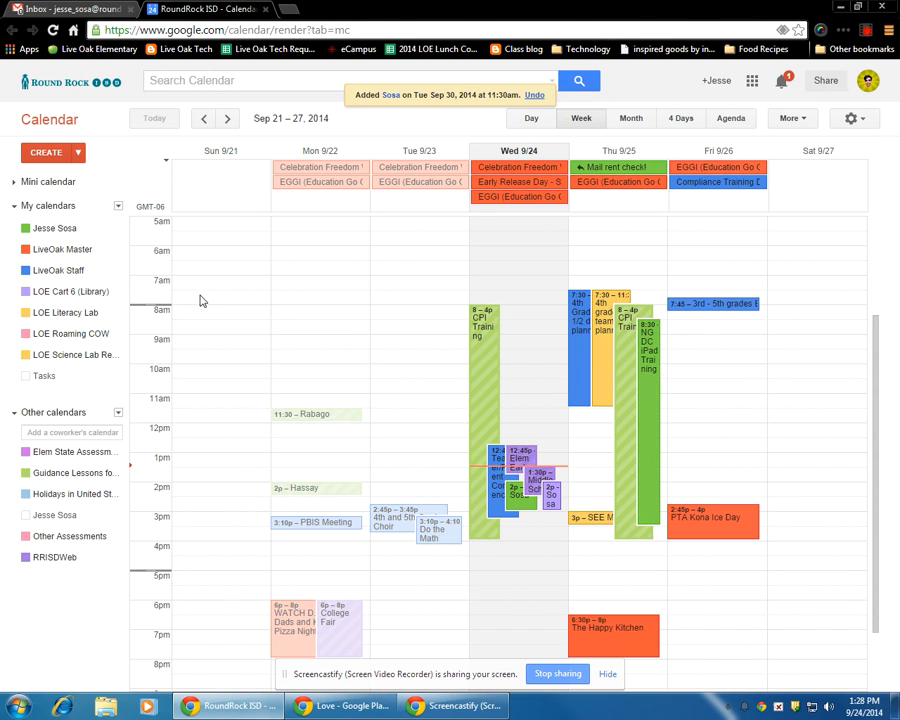
- Hide every personal and other calendar so that only LOE Cart 6 (Library) is displayed
{"action": "left_click", "coordinate": [26, 228]}
{"action": "left_click", "coordinate": [26, 249]}
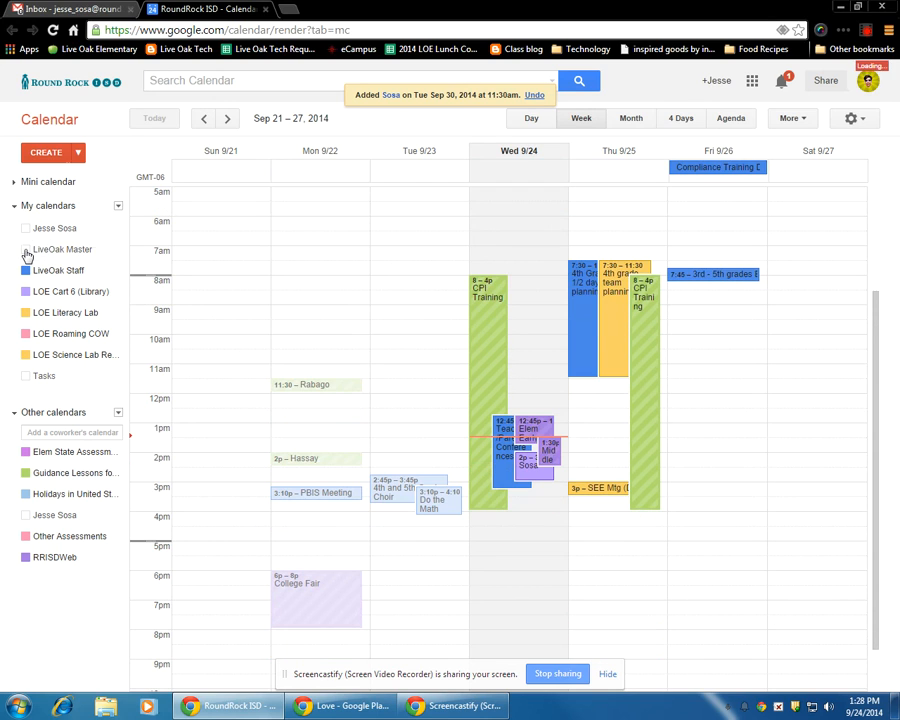
{"action": "left_click", "coordinate": [26, 270]}
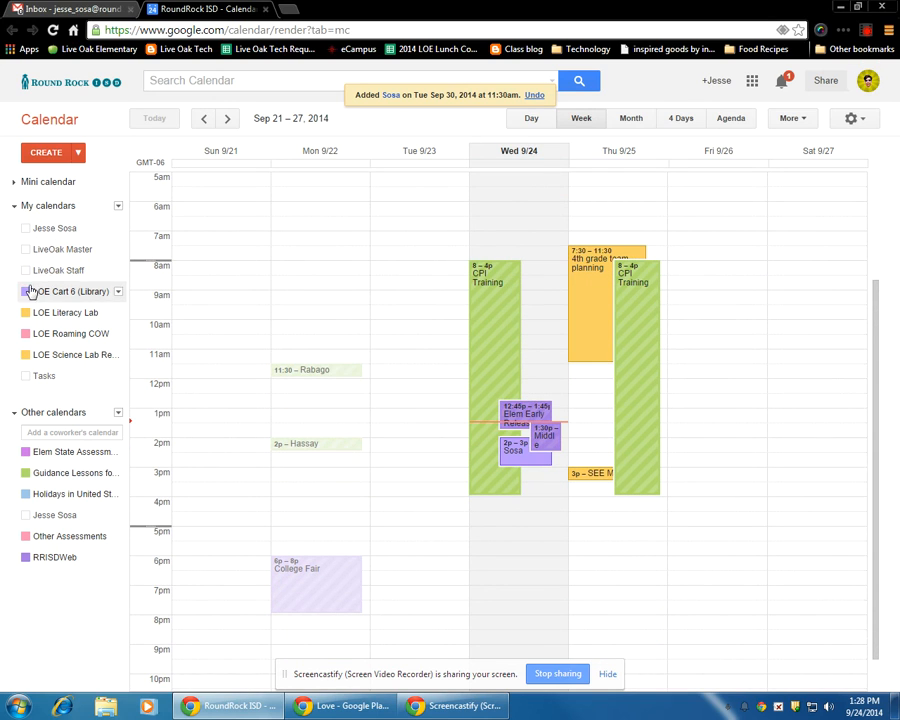
{"action": "left_click", "coordinate": [26, 312]}
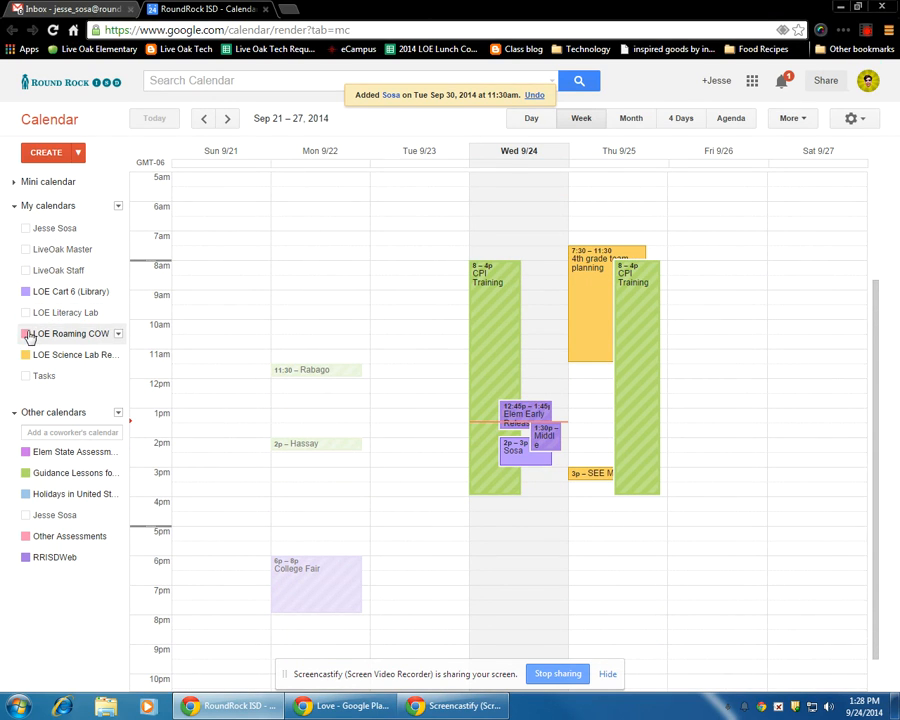
{"action": "left_click", "coordinate": [26, 334]}
{"action": "left_click", "coordinate": [26, 355]}
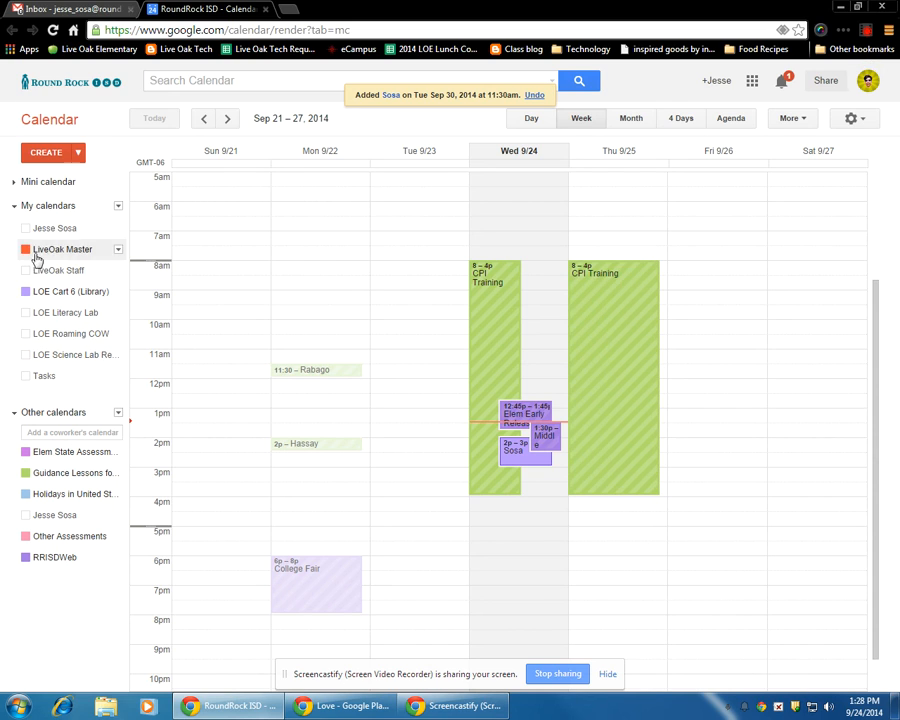
{"action": "left_click", "coordinate": [26, 452]}
{"action": "left_click", "coordinate": [26, 473]}
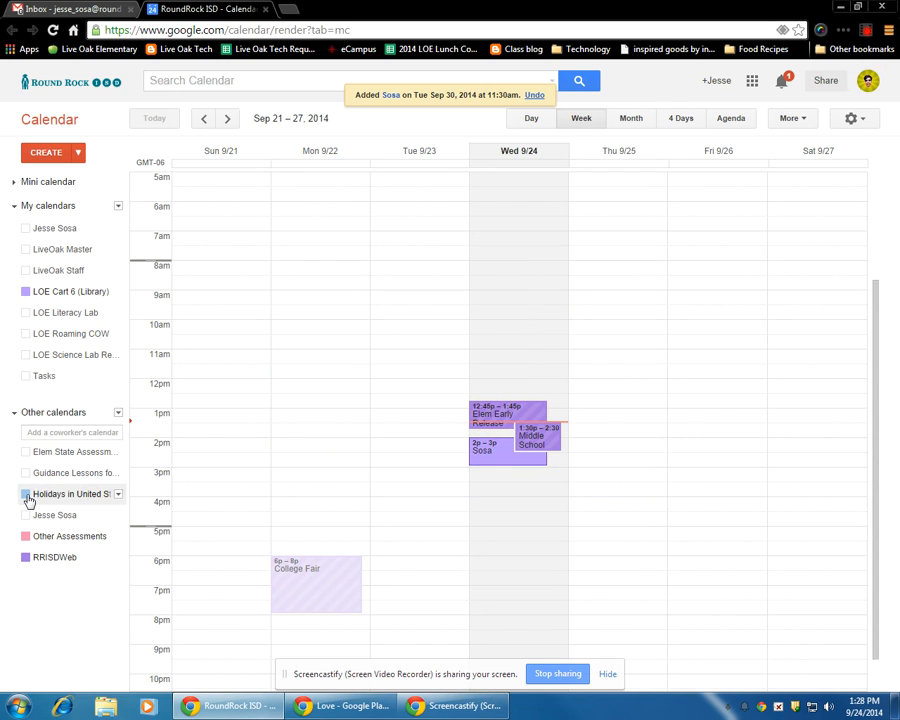
{"action": "left_click", "coordinate": [26, 494]}
{"action": "left_click", "coordinate": [26, 514]}
{"action": "left_click", "coordinate": [24, 536]}
{"action": "left_click", "coordinate": [25, 557]}
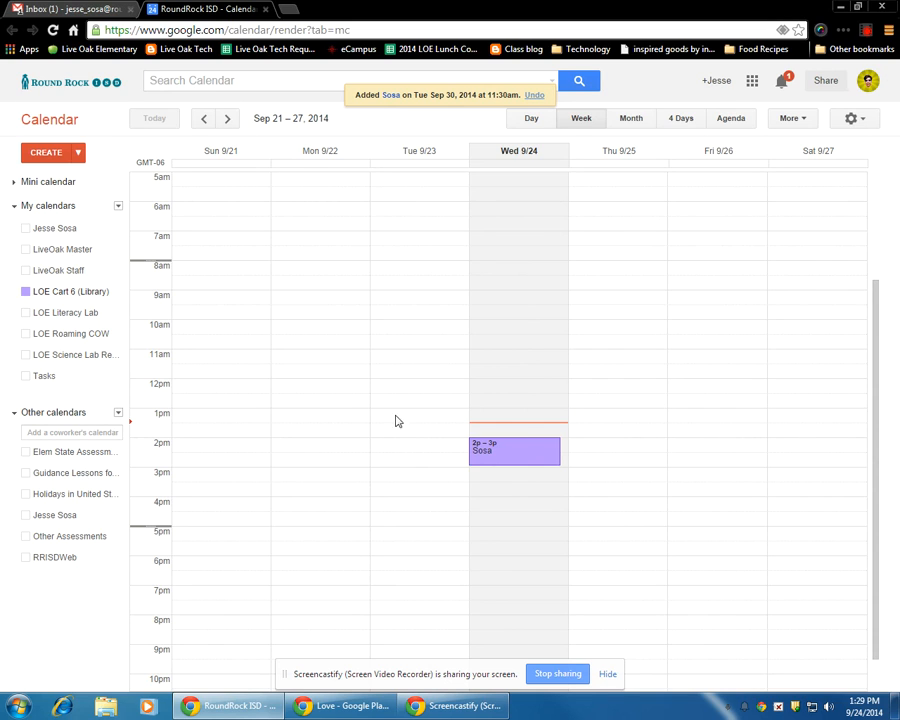
- Delete the 2pm–3pm reservation on Wednesday 9/24 from the LOE Cart 6 (Library) calendar
{"action": "left_click", "coordinate": [530, 455]}
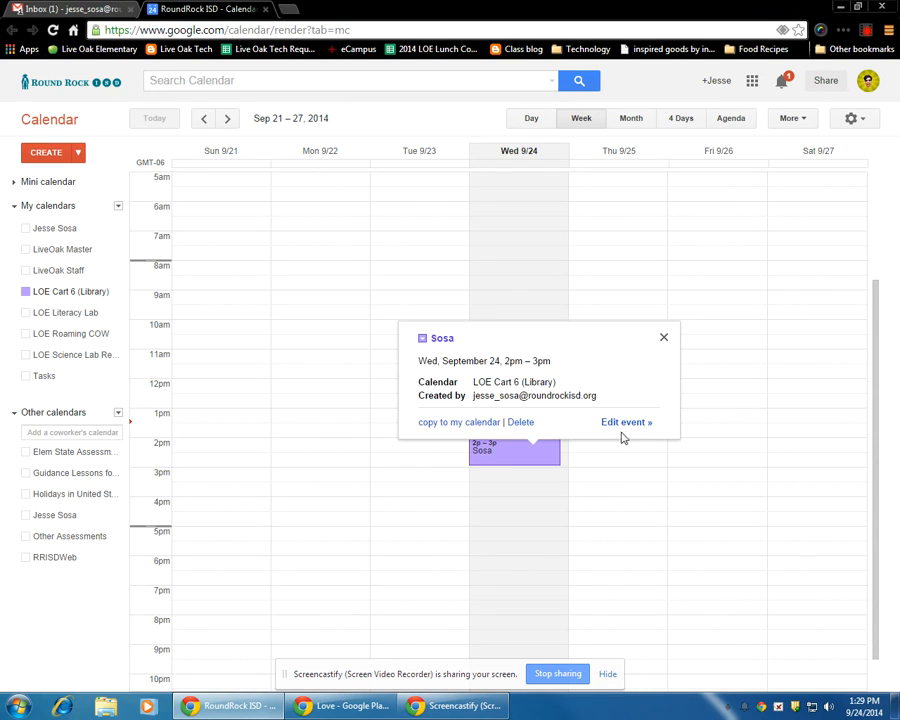
{"action": "left_click", "coordinate": [520, 423]}
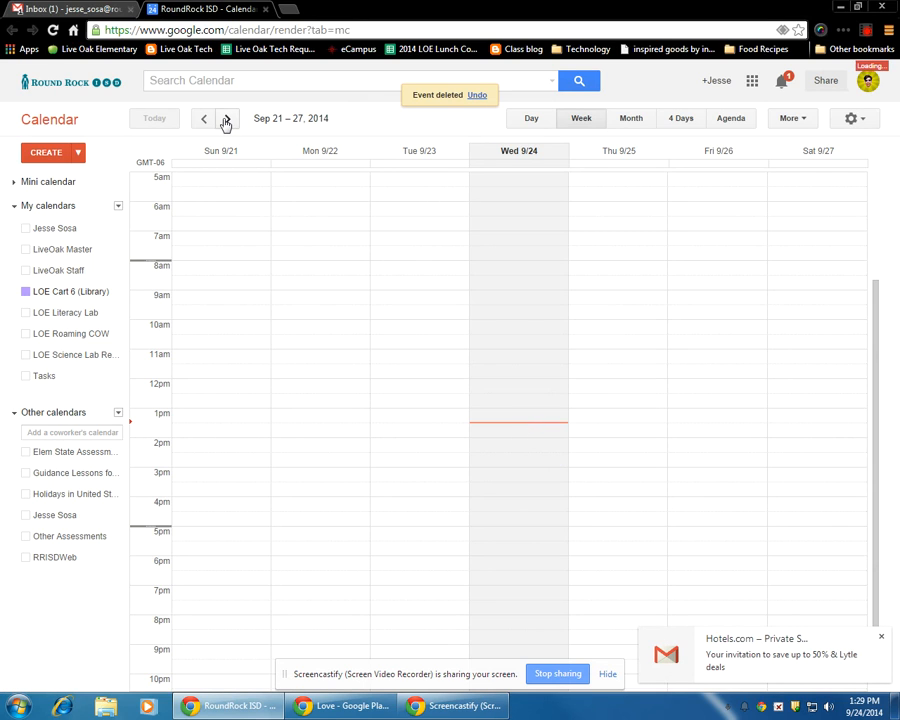
- Go to the week of Sep 28 – Oct 4 and open the Tuesday 9/30 reservation for editing
{"action": "left_click", "coordinate": [227, 118]}
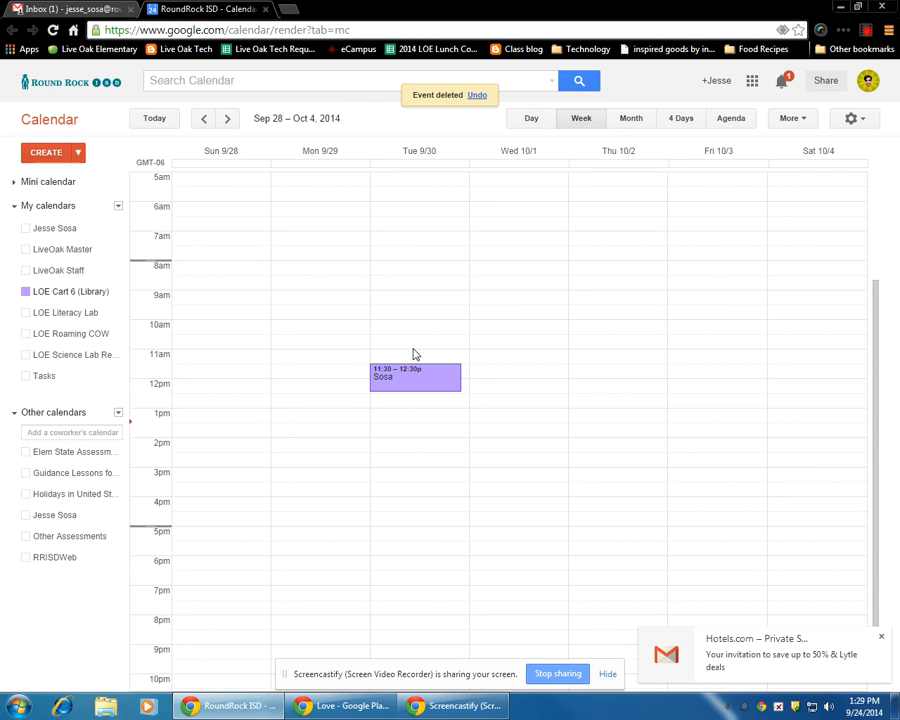
{"action": "left_click", "coordinate": [427, 385]}
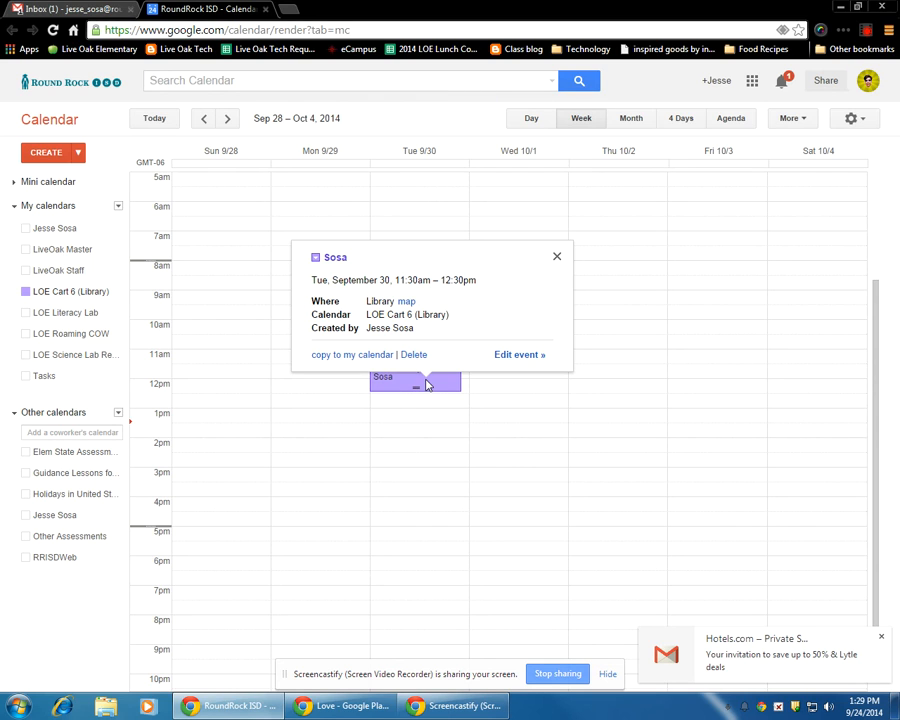
{"action": "left_click", "coordinate": [509, 359]}
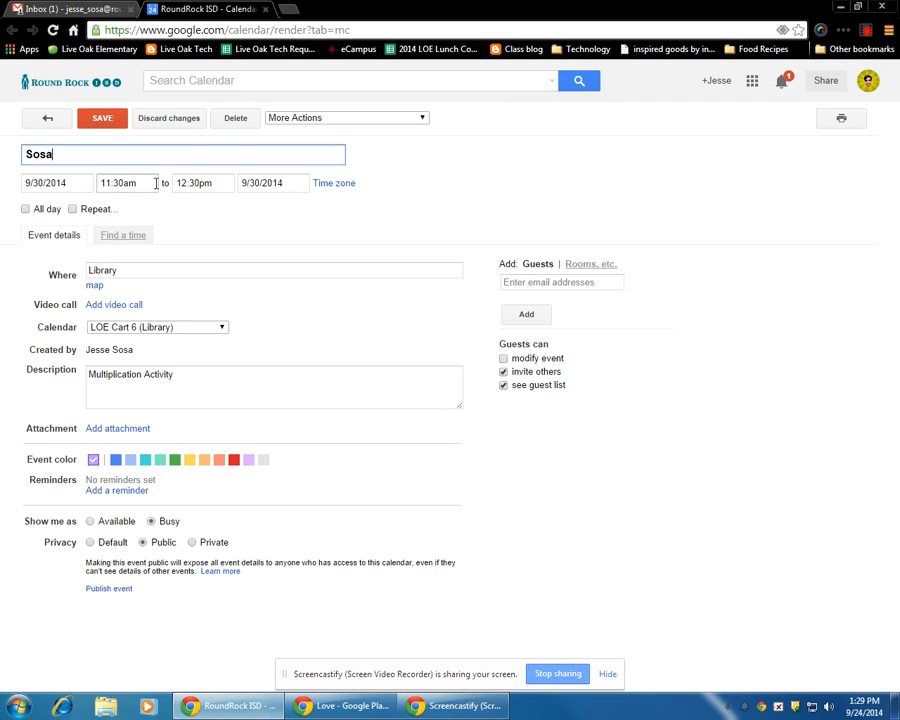
- Add the calendar owner's own school e-mail as a guest on the Tuesday 9/30 reservation and save the event
{"action": "left_click", "coordinate": [512, 282]}
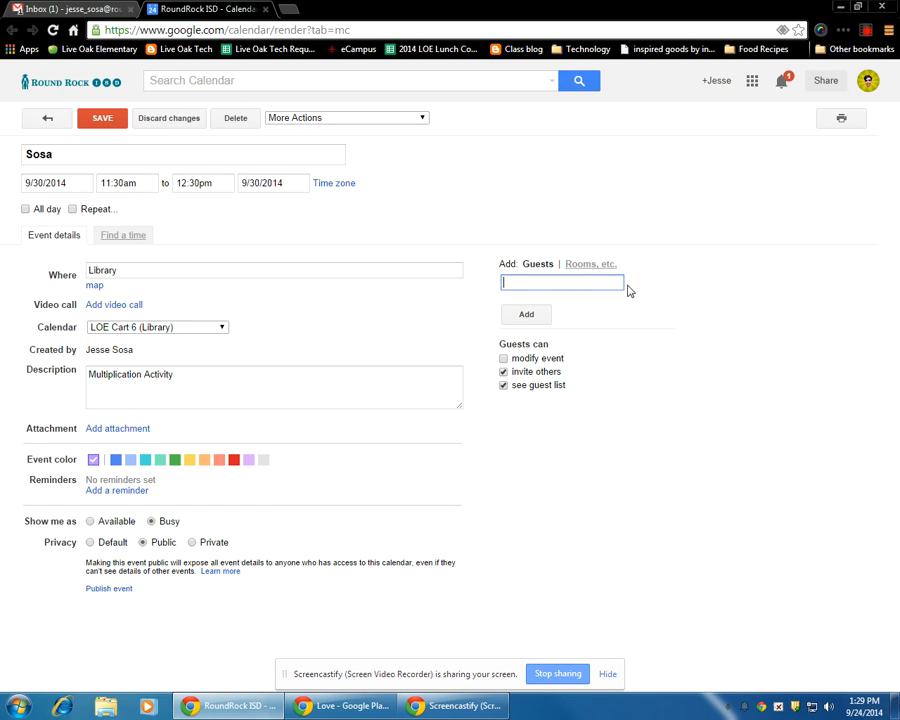
{"action": "type", "text": "Jee"}
{"action": "key", "text": "BackSpace"}
{"action": "type", "text": "s"}
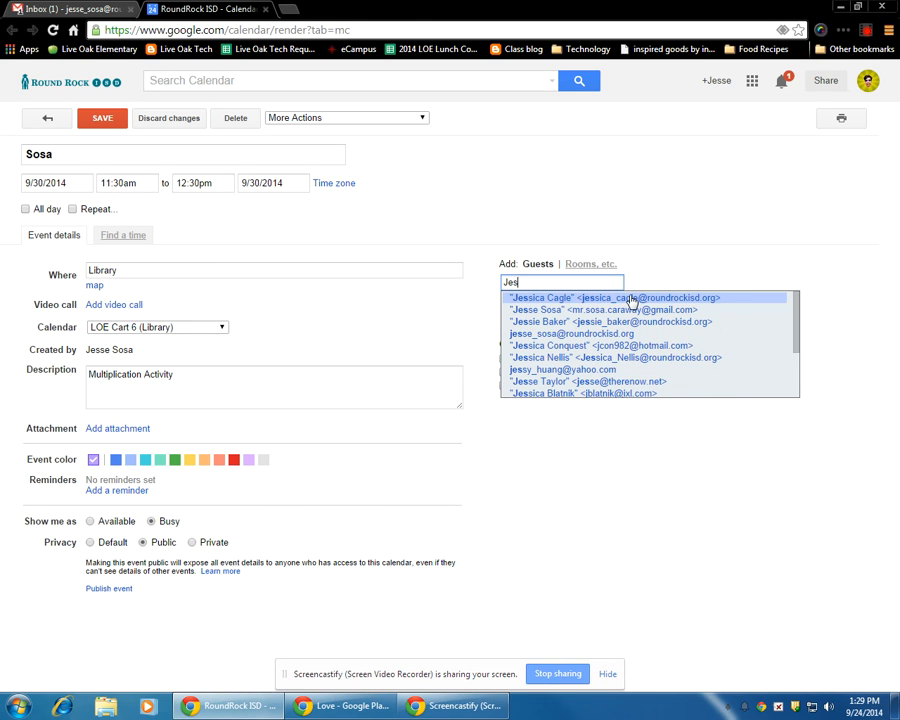
{"action": "left_click", "coordinate": [580, 334]}
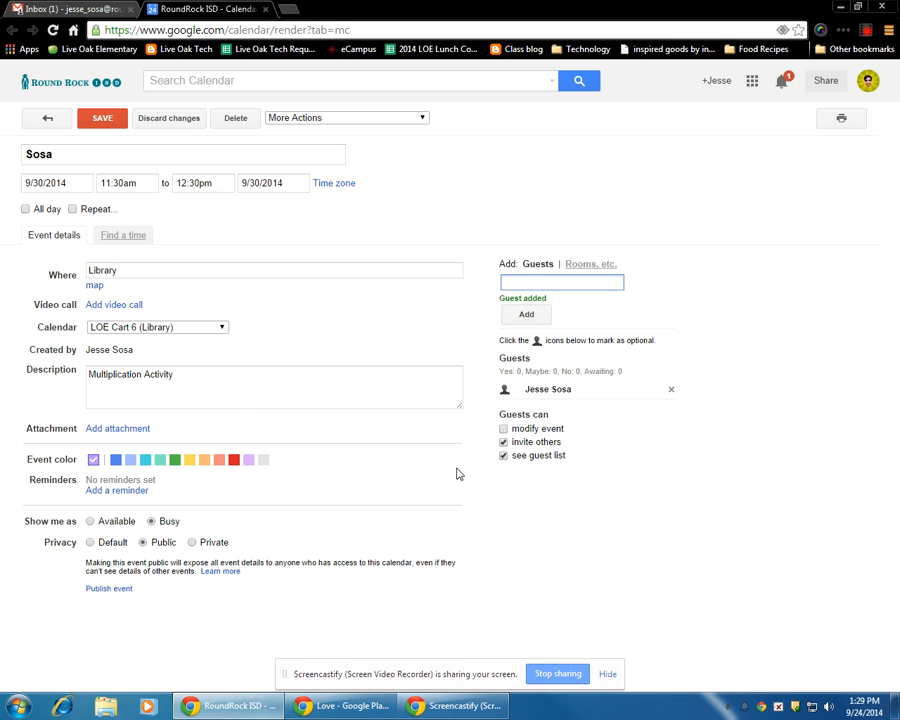
{"action": "left_click", "coordinate": [100, 120]}
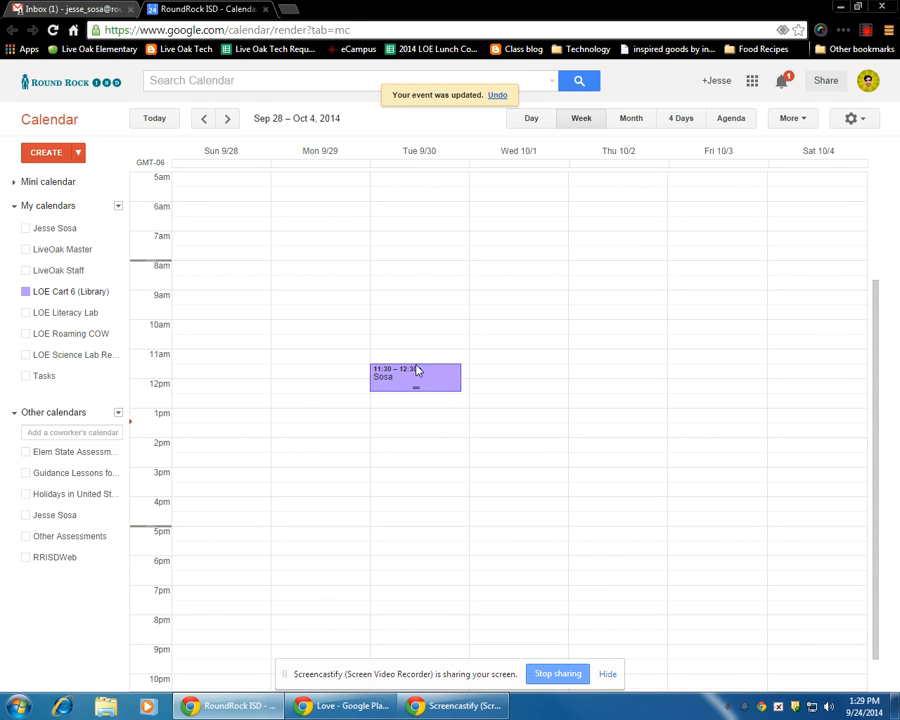
- Remove the guest from the Tuesday 9/30 11:30am–12:30pm reservation and save the event
{"action": "left_click", "coordinate": [404, 387]}
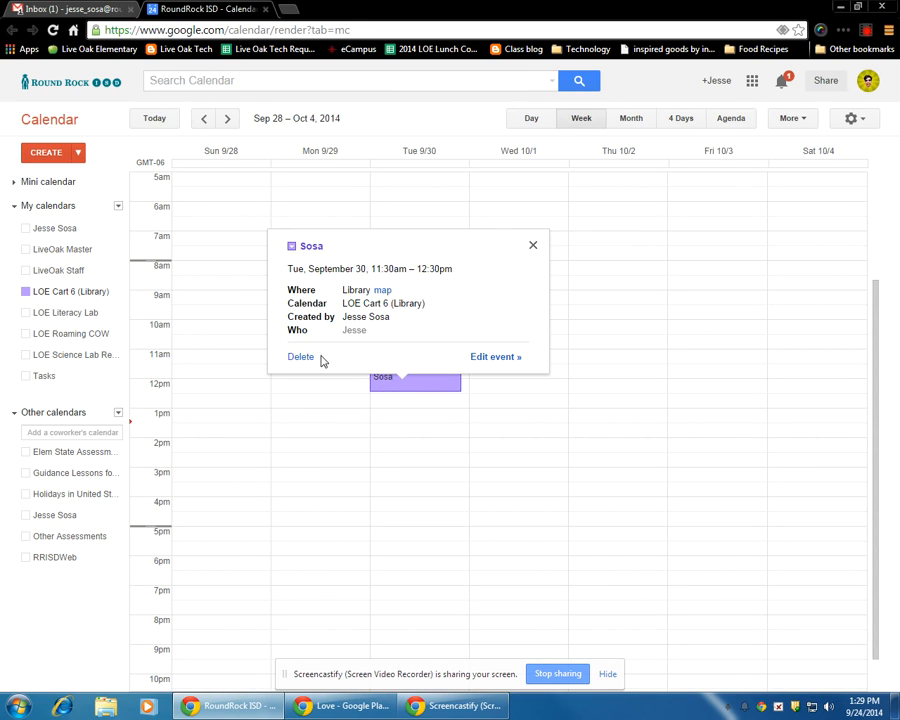
{"action": "left_click", "coordinate": [426, 482]}
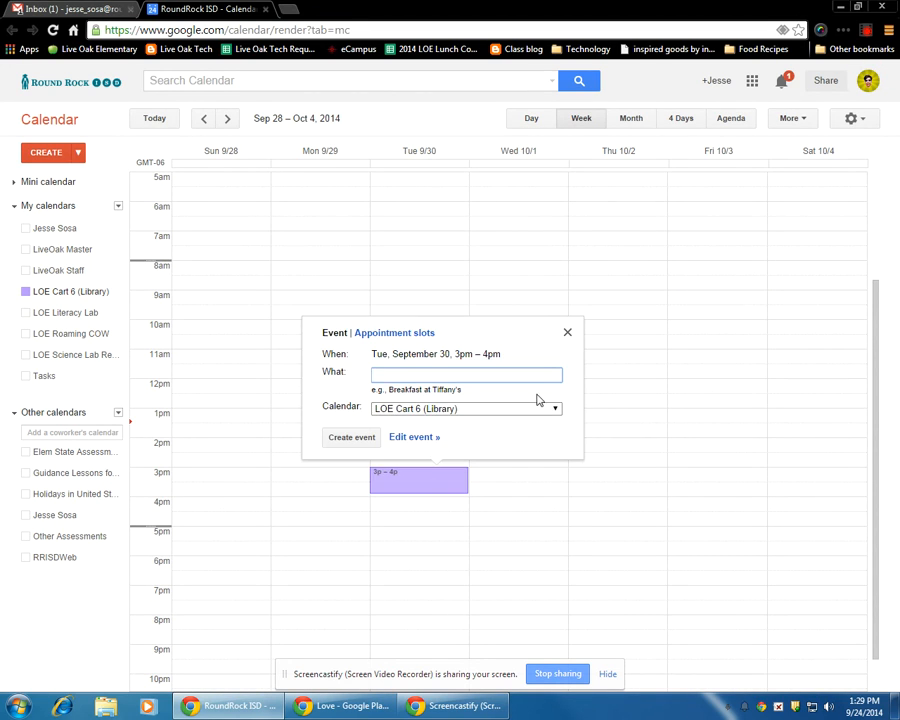
{"action": "left_click", "coordinate": [567, 333]}
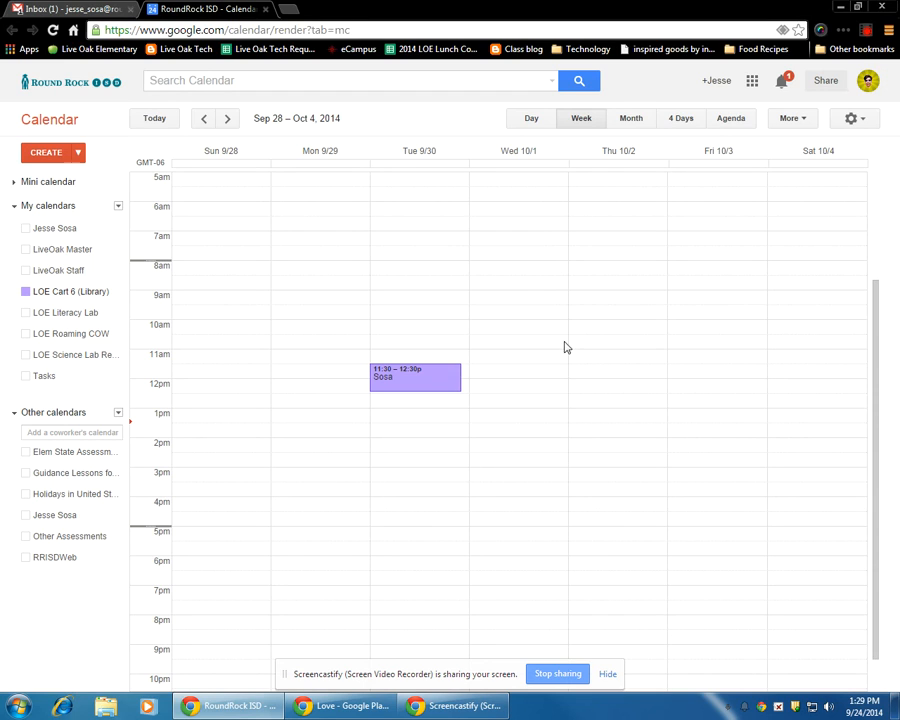
{"action": "left_click", "coordinate": [430, 380]}
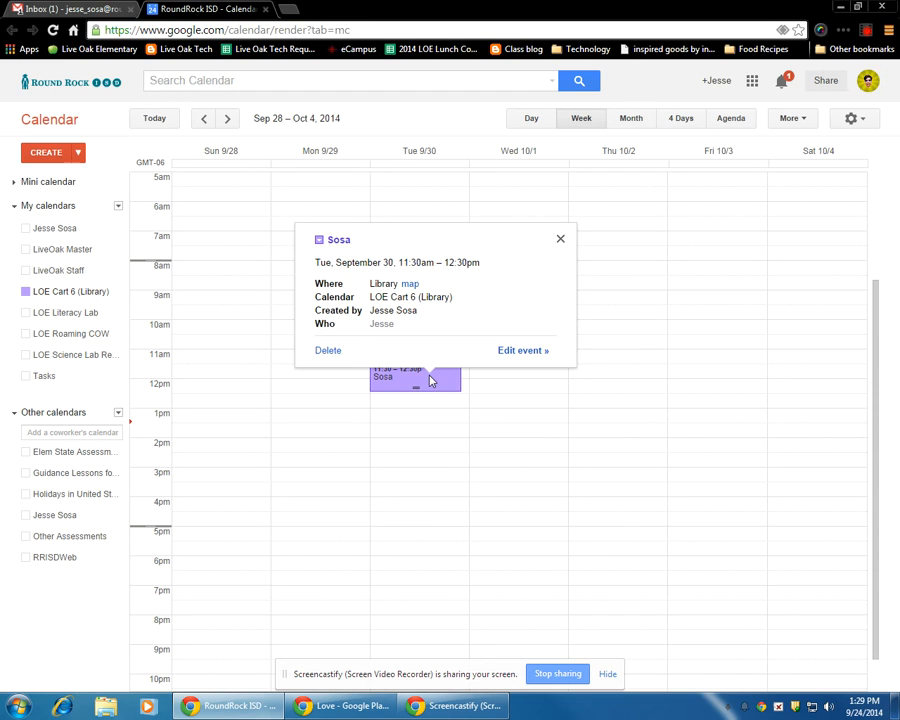
{"action": "left_click", "coordinate": [512, 352]}
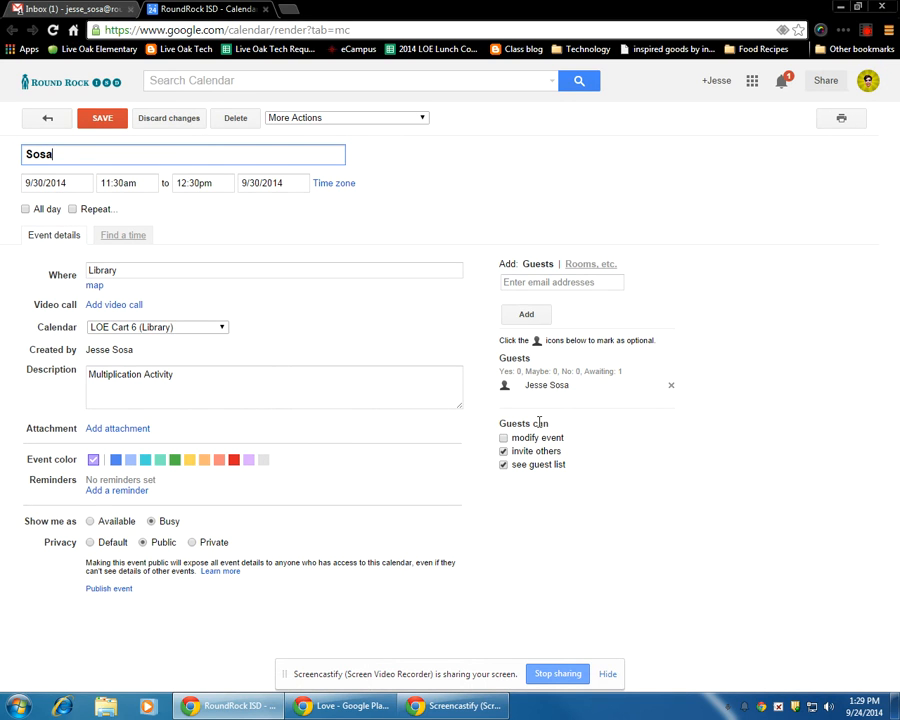
{"action": "left_click", "coordinate": [671, 386]}
{"action": "left_click", "coordinate": [103, 119]}
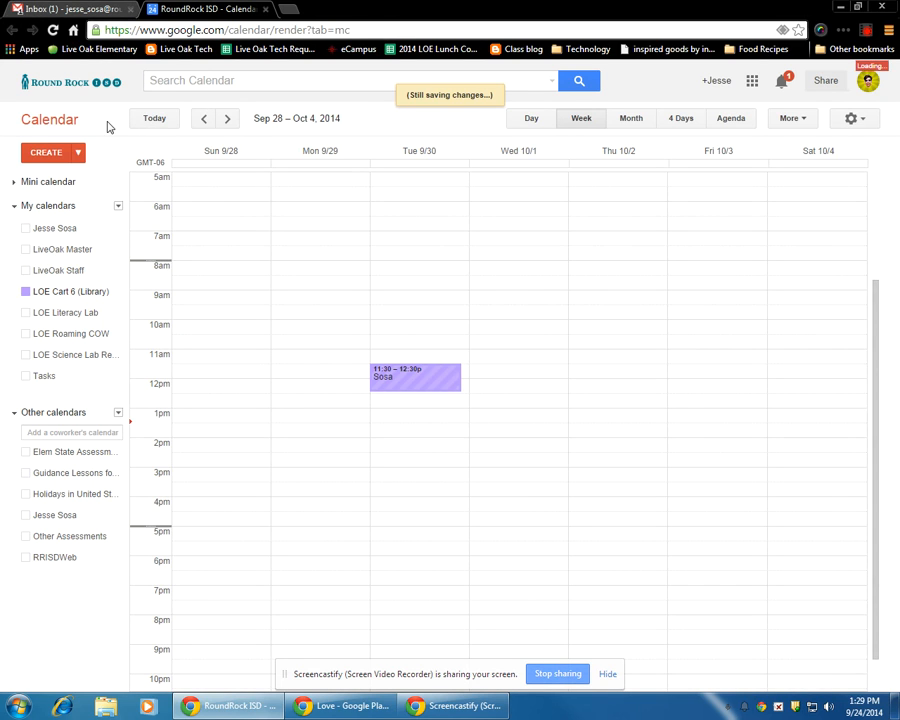
- Copy the Tuesday 9/30 LOE Cart 6 (Library) reservation to the owner's personal calendar, save the copy, and display that calendar alongside
{"action": "left_click", "coordinate": [443, 381]}
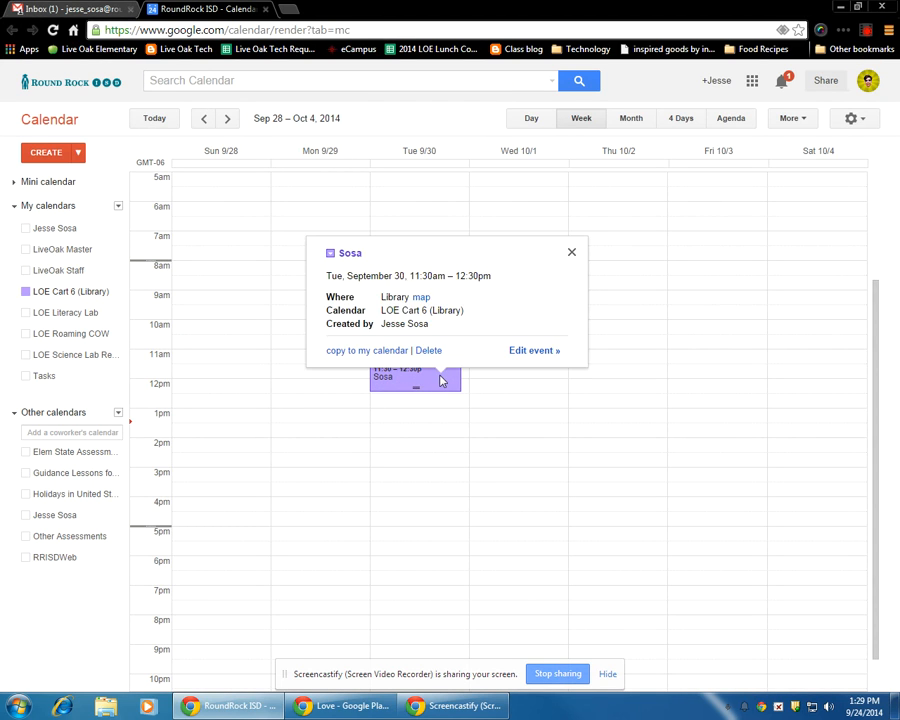
{"action": "left_click", "coordinate": [365, 352]}
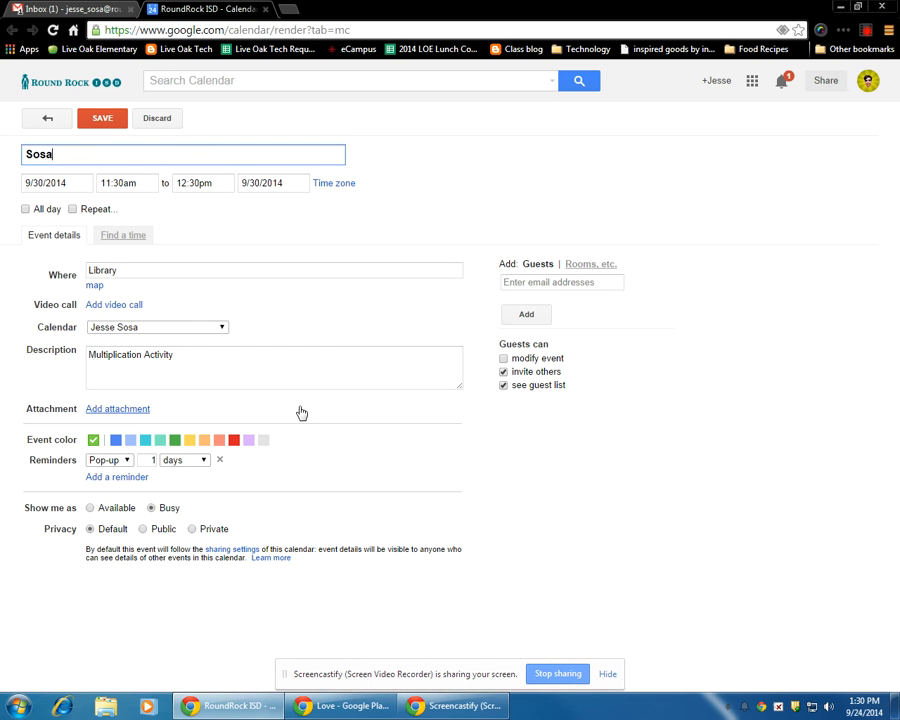
{"action": "left_click", "coordinate": [101, 121]}
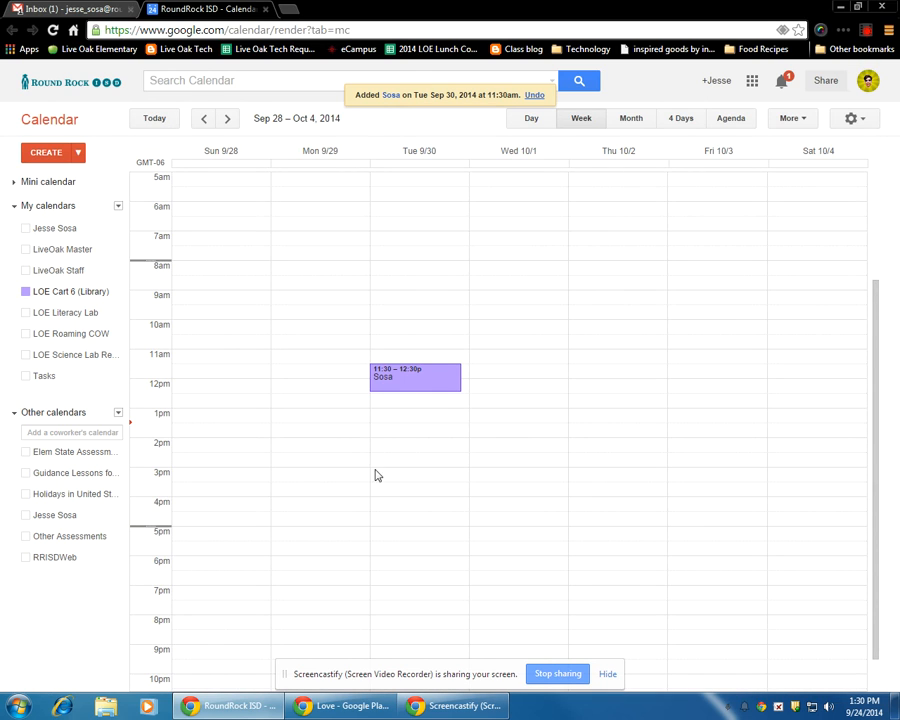
{"action": "left_click", "coordinate": [33, 230]}
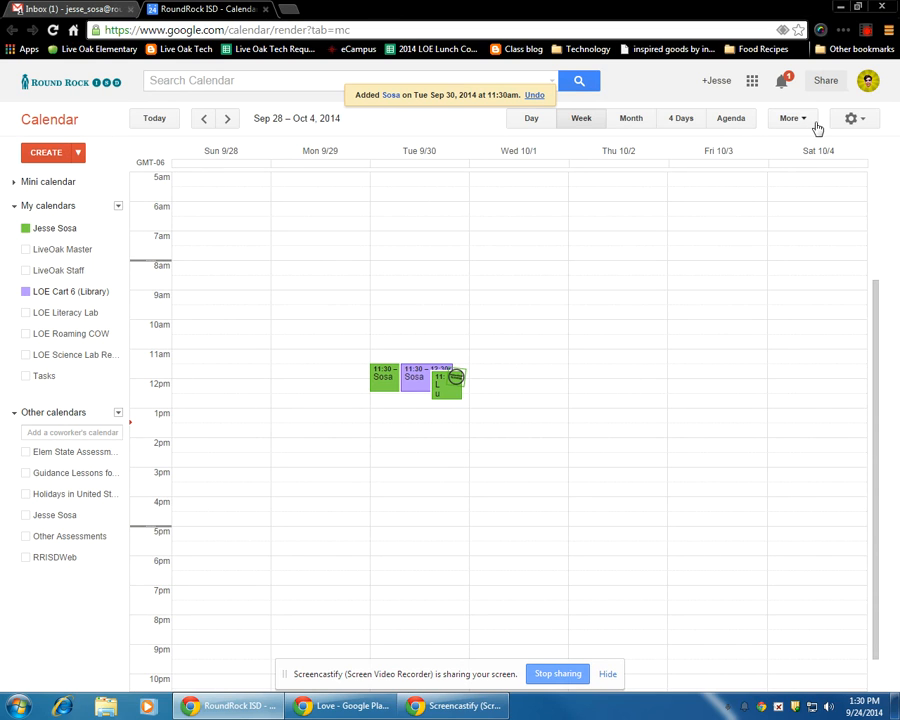
{"action": "left_click", "coordinate": [866, 30]}
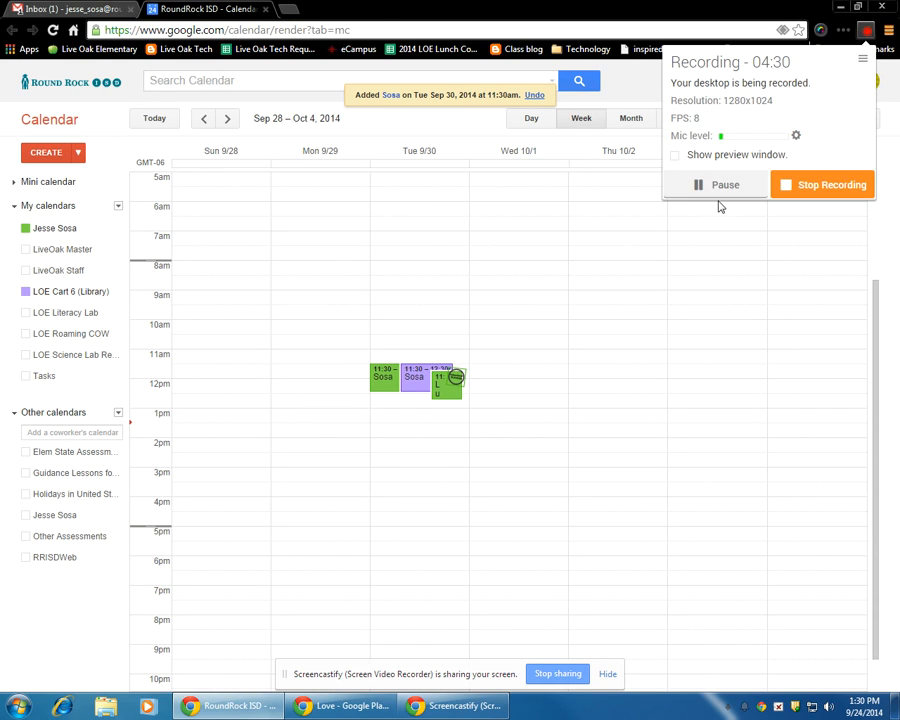